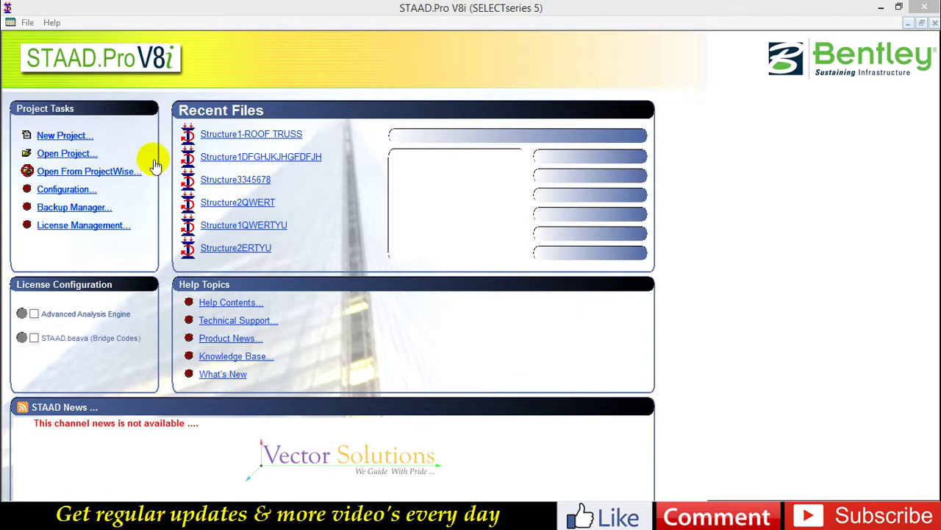
# Step: Create a new truss project named Structure1-STEEL-TRUSS in metres and kilonewtons
pyautogui.click(79, 137)
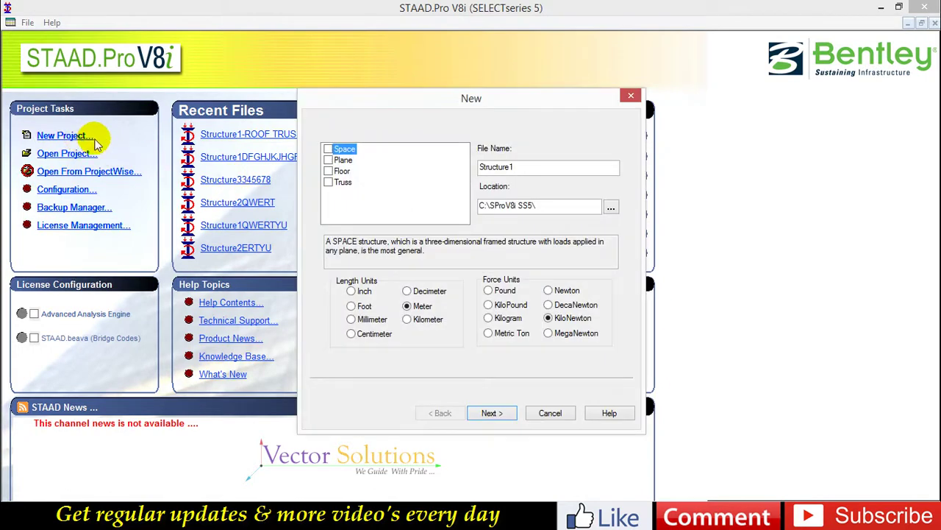
pyautogui.click(330, 185)
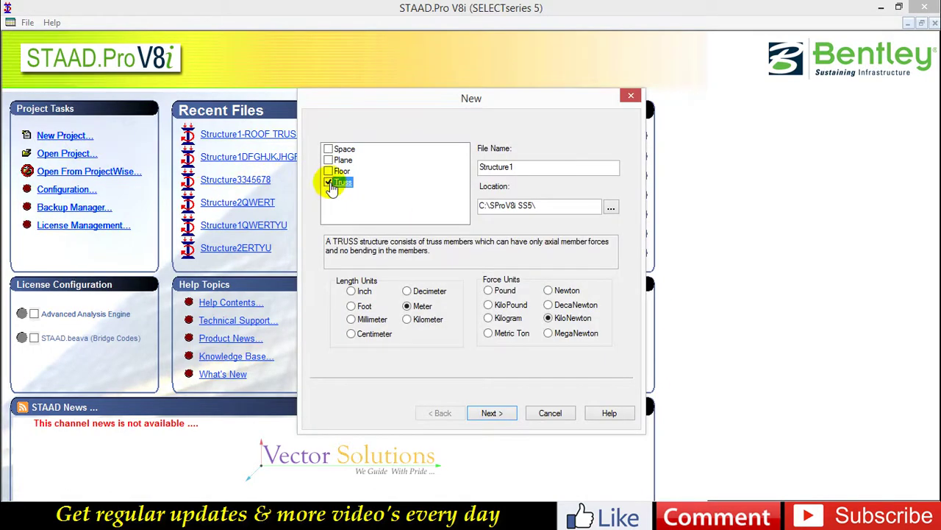
pyautogui.doubleClick(520, 168)
pyautogui.click(519, 169)
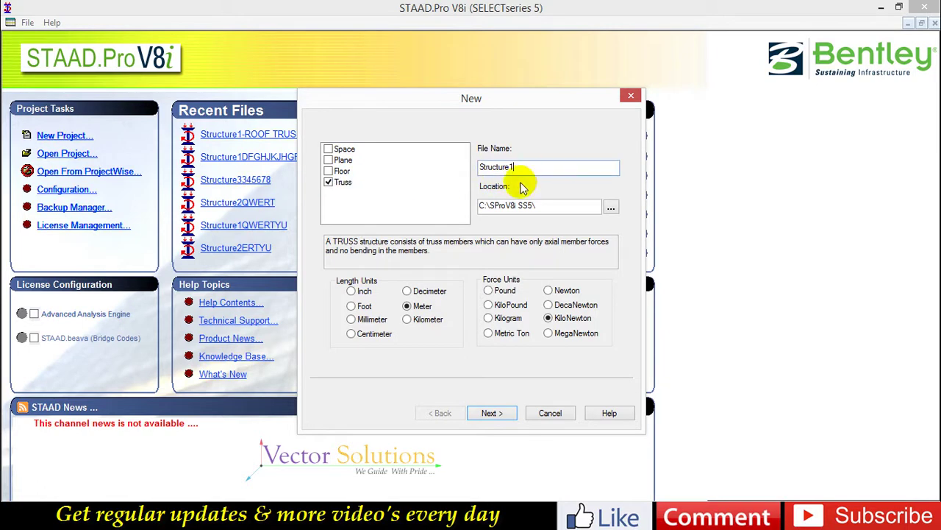
pyautogui.write('-STEEL-TRUSS')
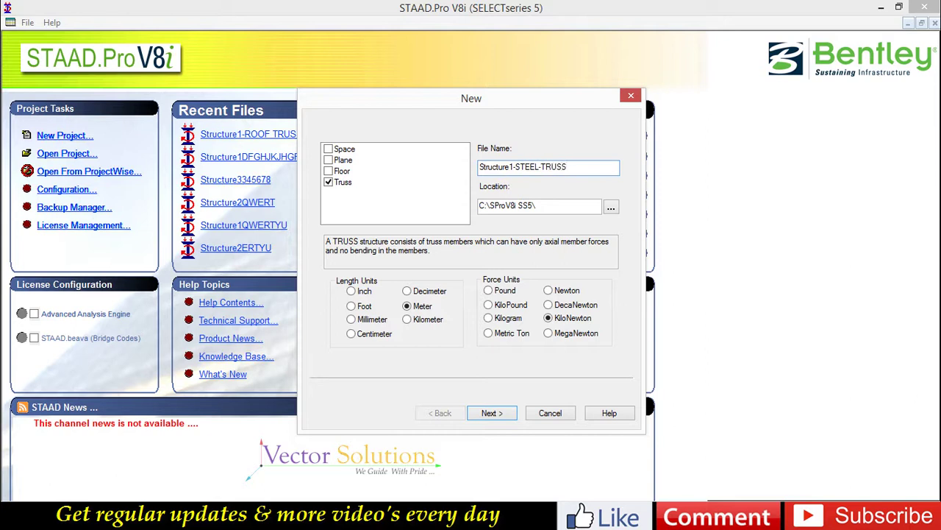
pyautogui.click(489, 413)
pyautogui.click(487, 412)
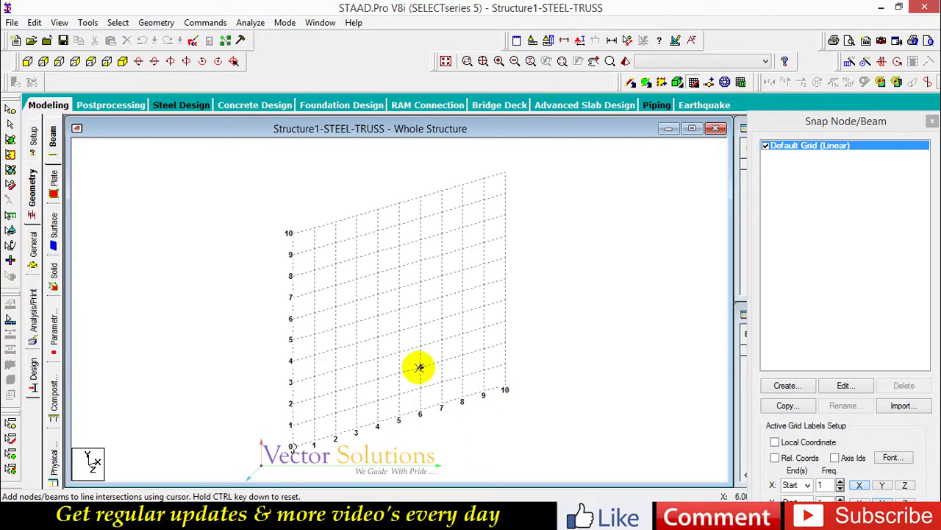
# Step: In front view, set the default grid to 8 X divisions of 1.875 m (15/8)
pyautogui.click(27, 64)
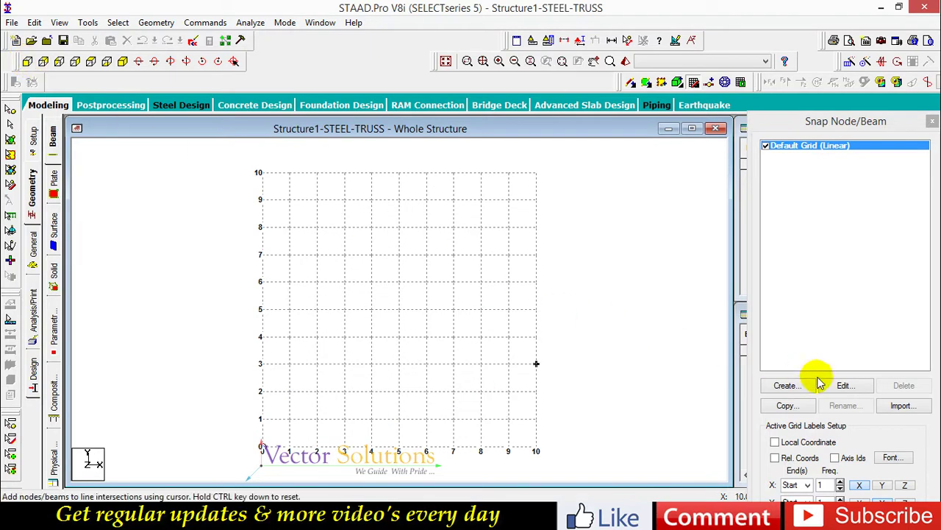
pyautogui.click(829, 388)
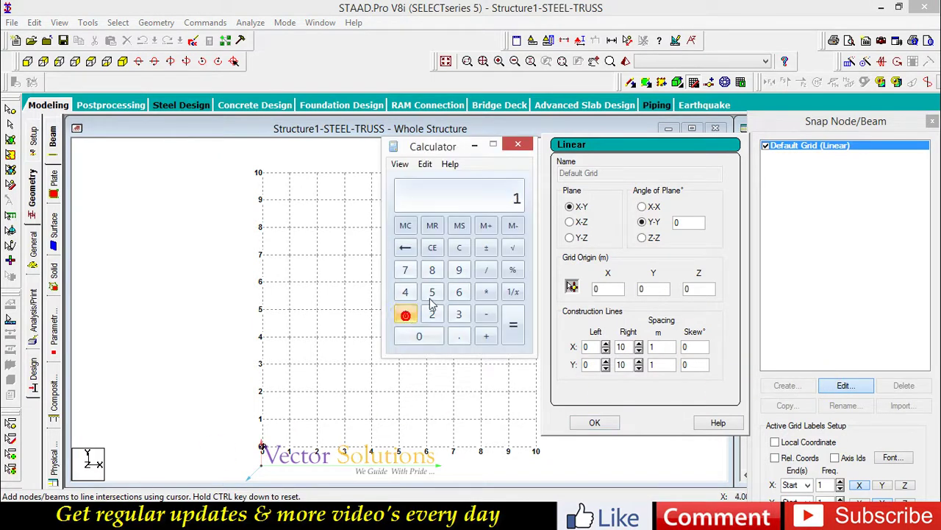
pyautogui.click(485, 269)
pyautogui.click(431, 269)
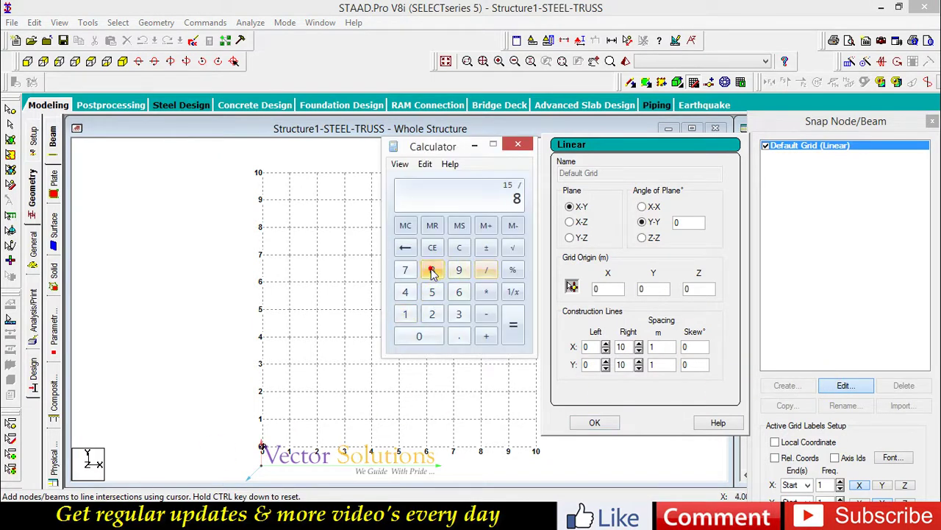
pyautogui.click(511, 331)
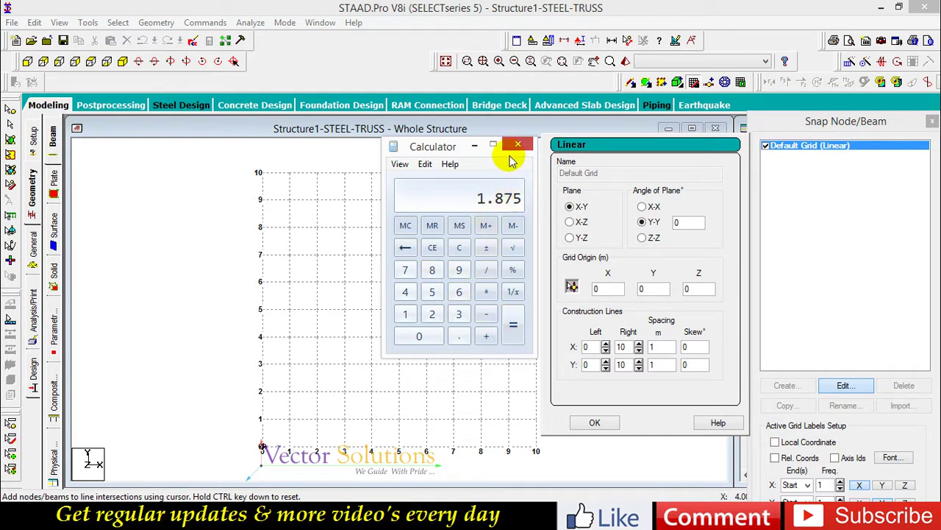
pyautogui.click(518, 144)
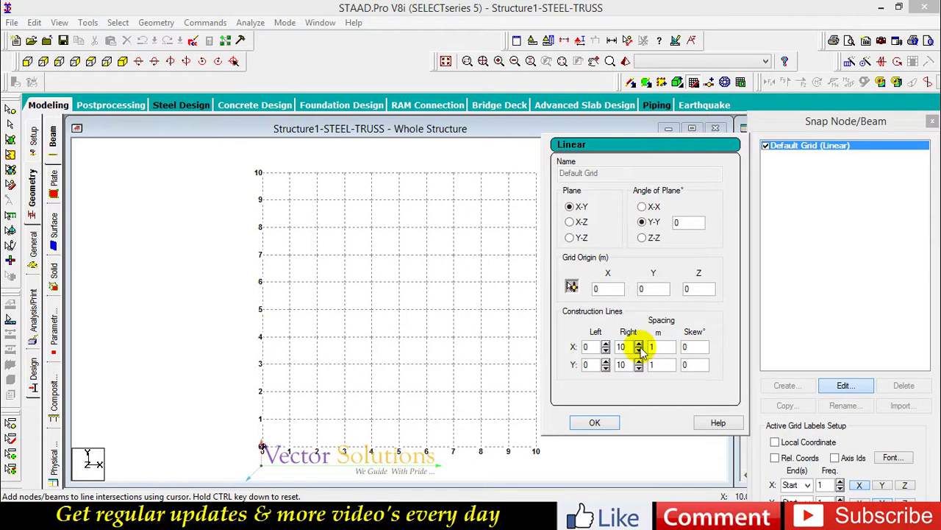
pyautogui.click(623, 346)
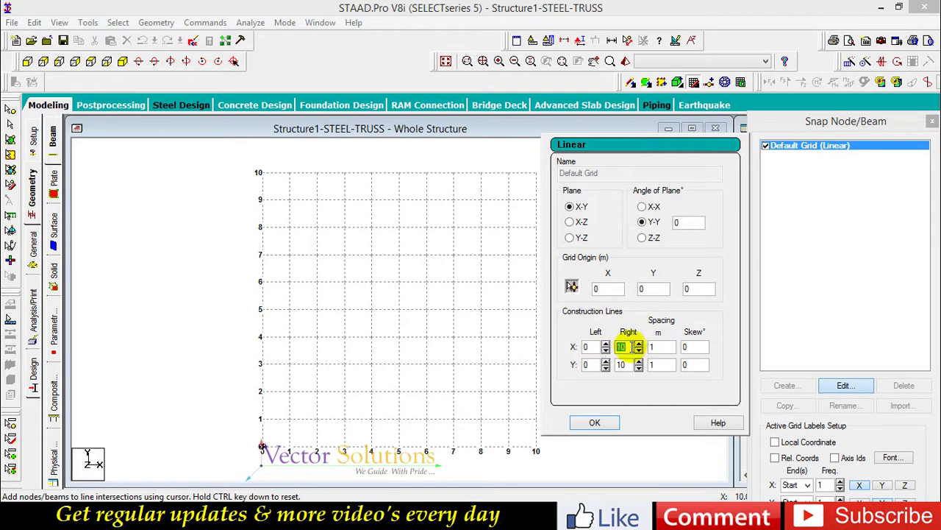
pyautogui.write('8')
pyautogui.click(662, 346)
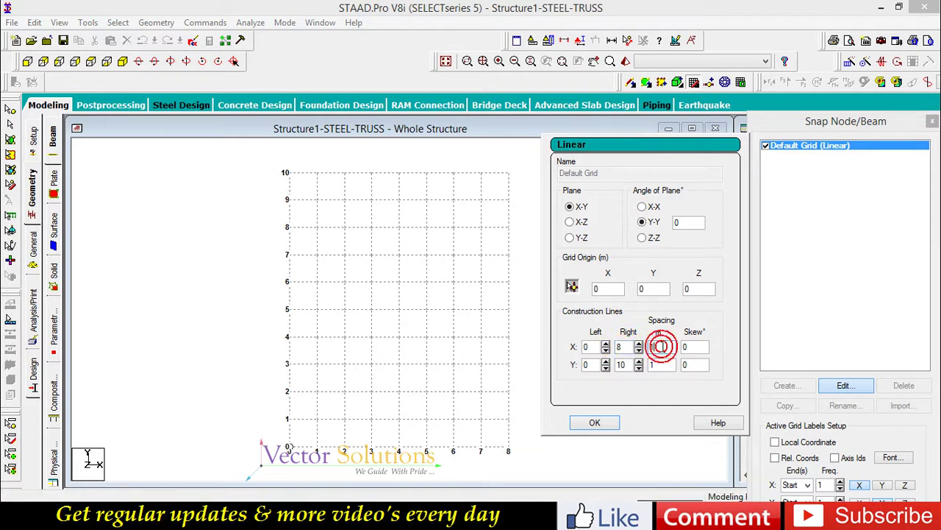
pyautogui.write('.875')
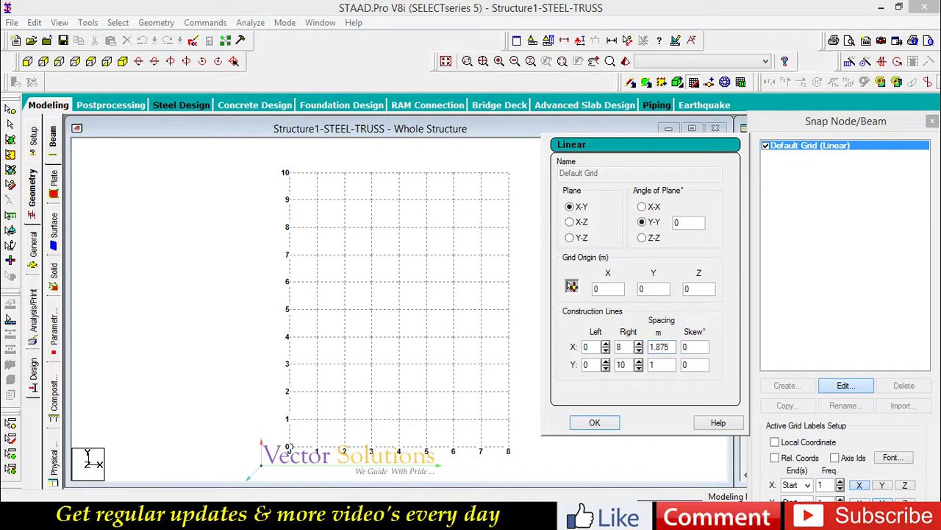
pyautogui.click(597, 421)
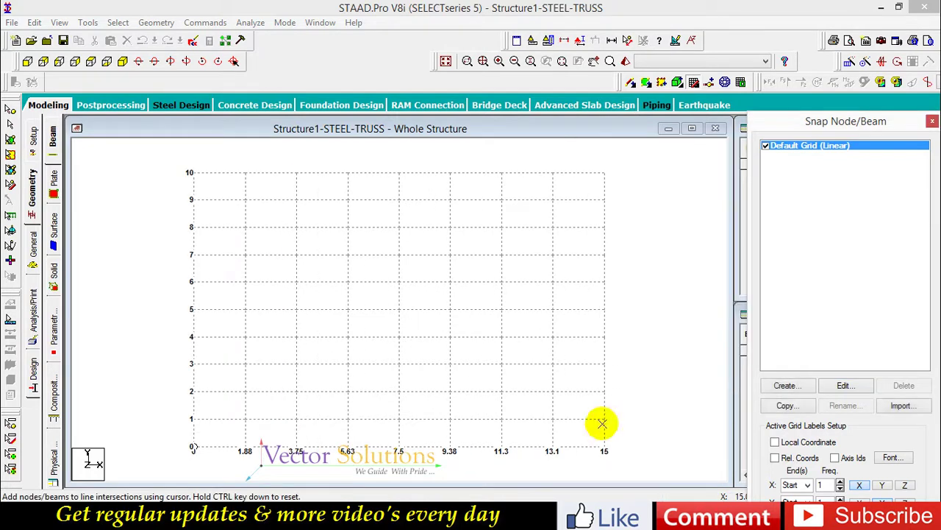
# Step: Draw the rafter from (7.5, 3) to the origin, bottom chord via 1.88, 3.75, 5.63 to 7.5, and the vertical post
pyautogui.click(399, 363)
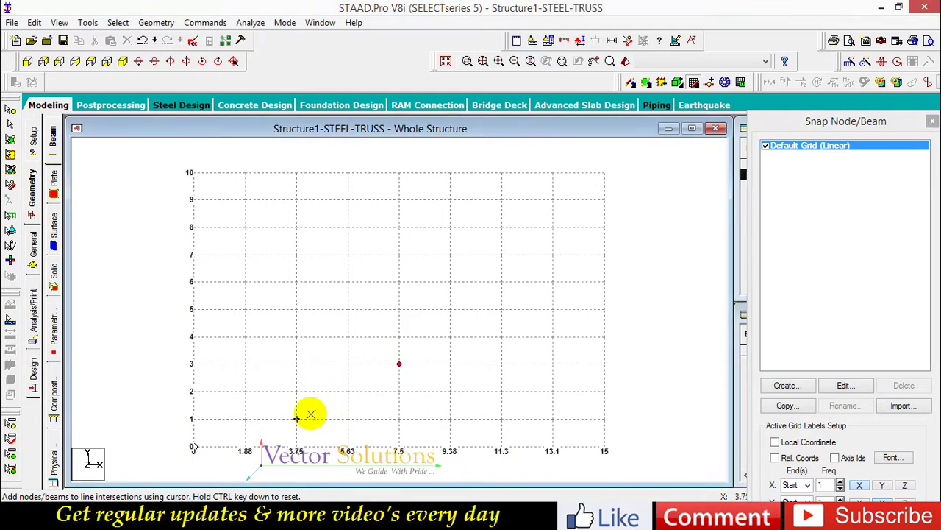
pyautogui.click(193, 446)
pyautogui.click(242, 447)
pyautogui.click(296, 446)
pyautogui.click(347, 446)
pyautogui.click(399, 447)
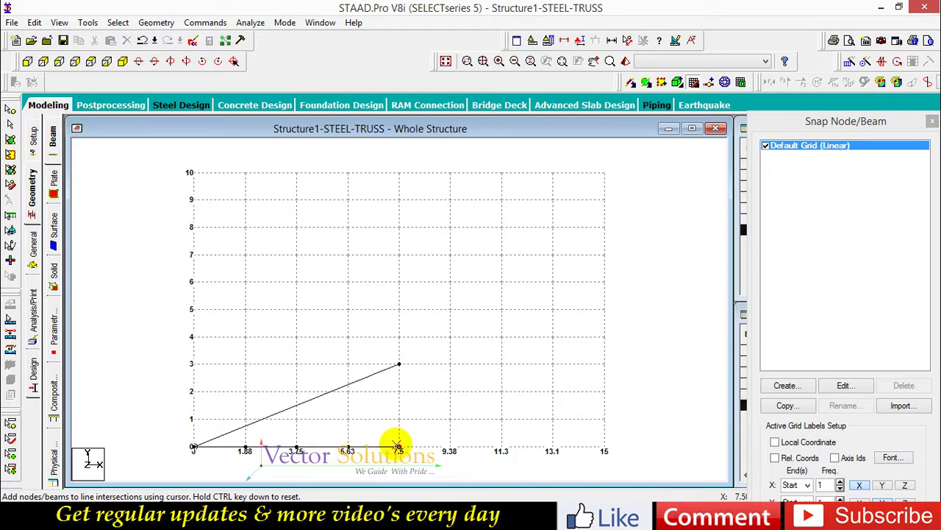
pyautogui.click(399, 363)
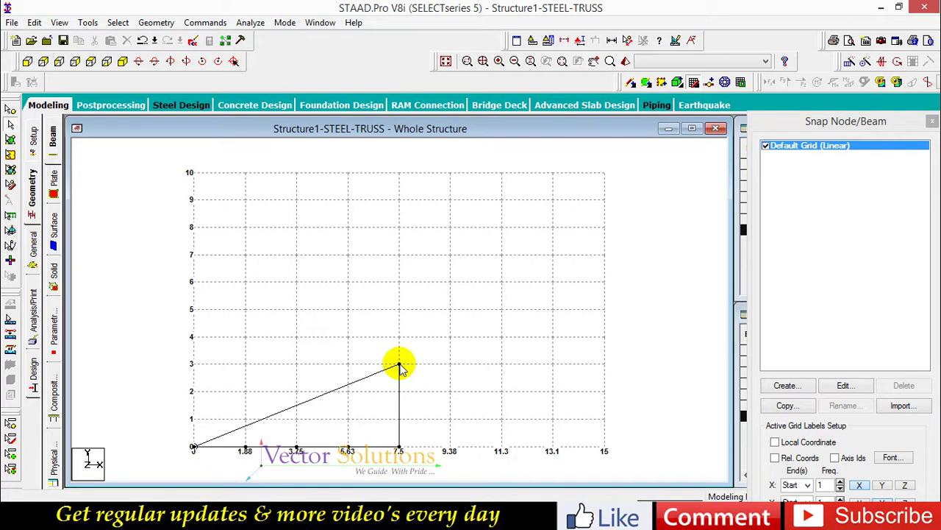
pyautogui.click(158, 23)
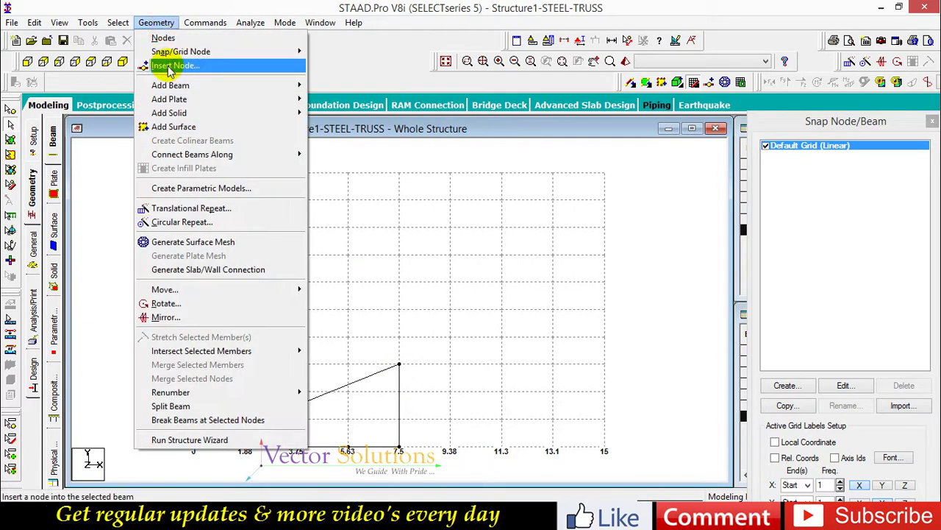
# Step: Insert 3 evenly spaced nodes on the sloped rafter, dividing it into four parts
pyautogui.click(169, 66)
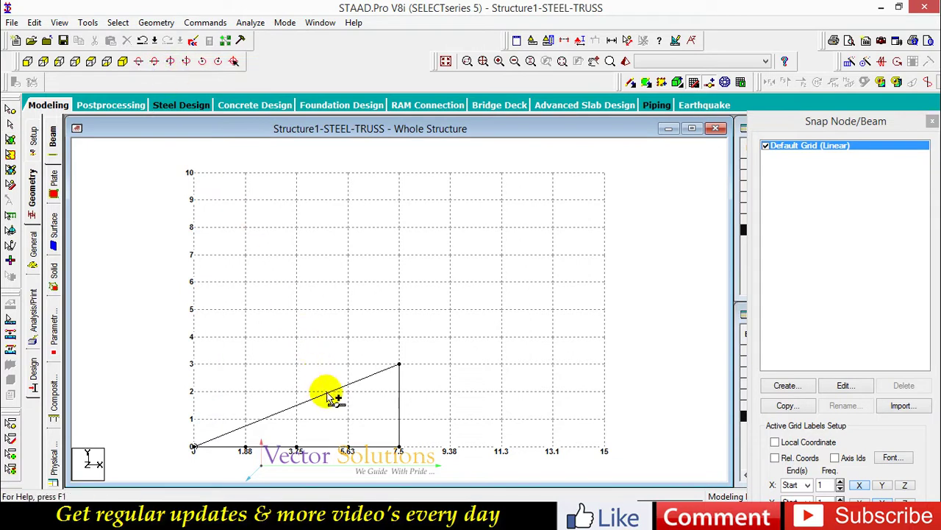
pyautogui.click(328, 396)
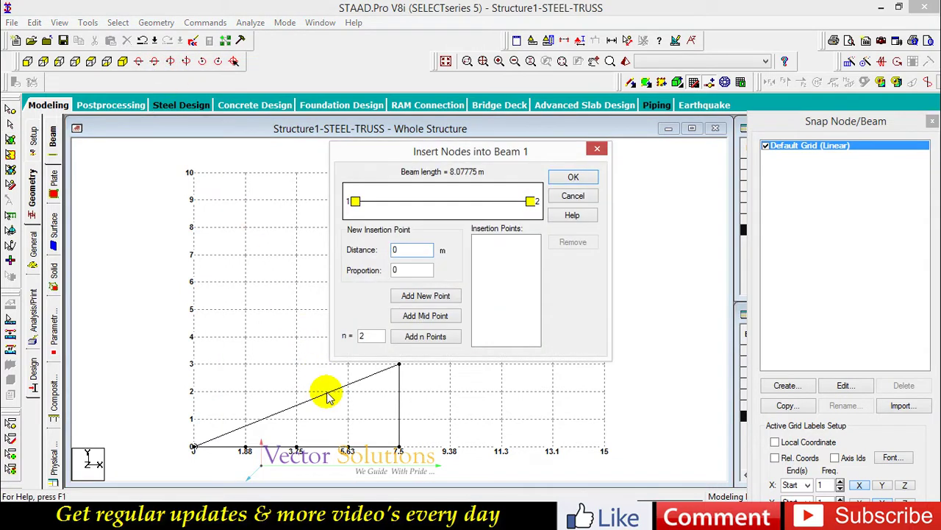
pyautogui.doubleClick(359, 335)
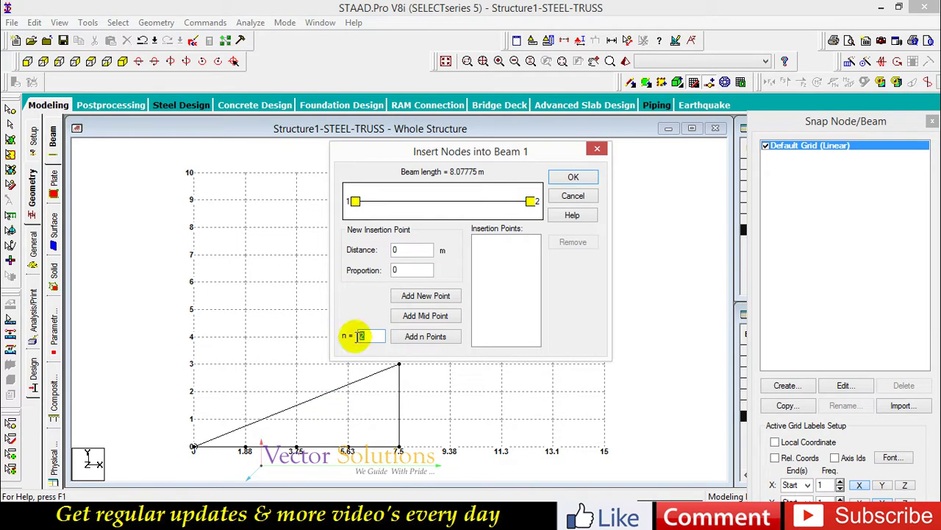
pyautogui.write('3')
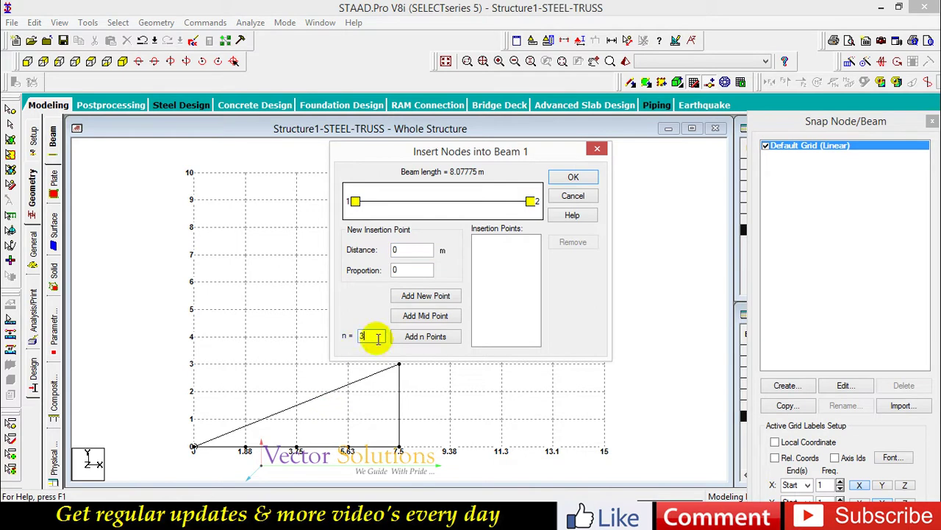
pyautogui.click(417, 339)
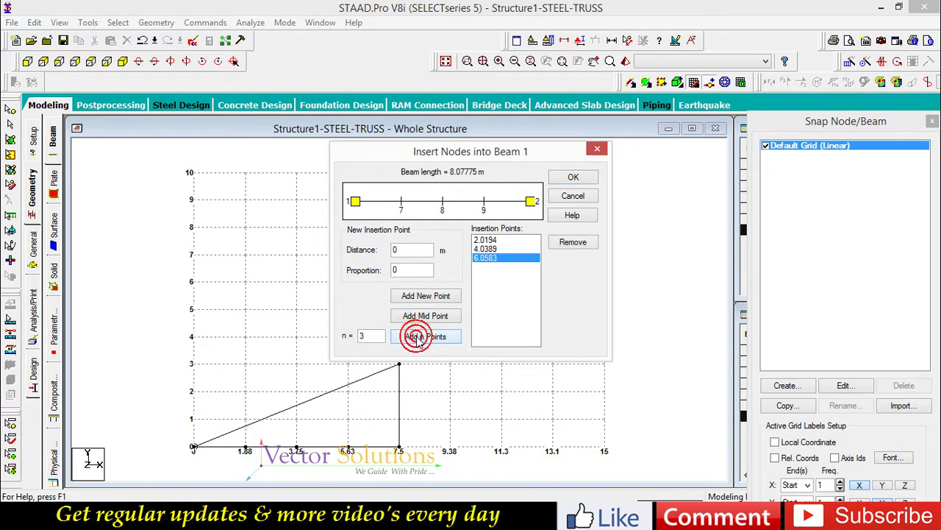
pyautogui.click(573, 177)
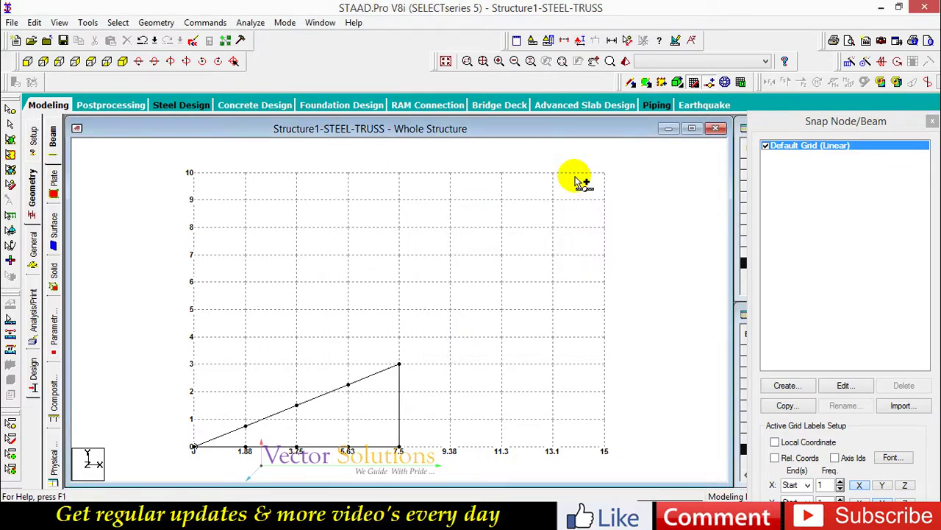
# Step: Add vertical and diagonal web members from the rafter nodes down to the bottom-chord nodes
pyautogui.rightClick(575, 178)
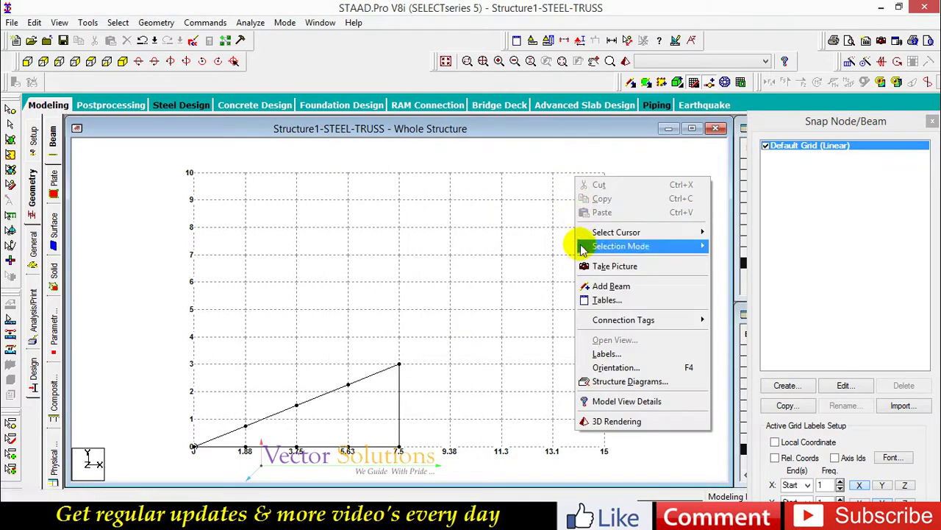
pyautogui.click(581, 287)
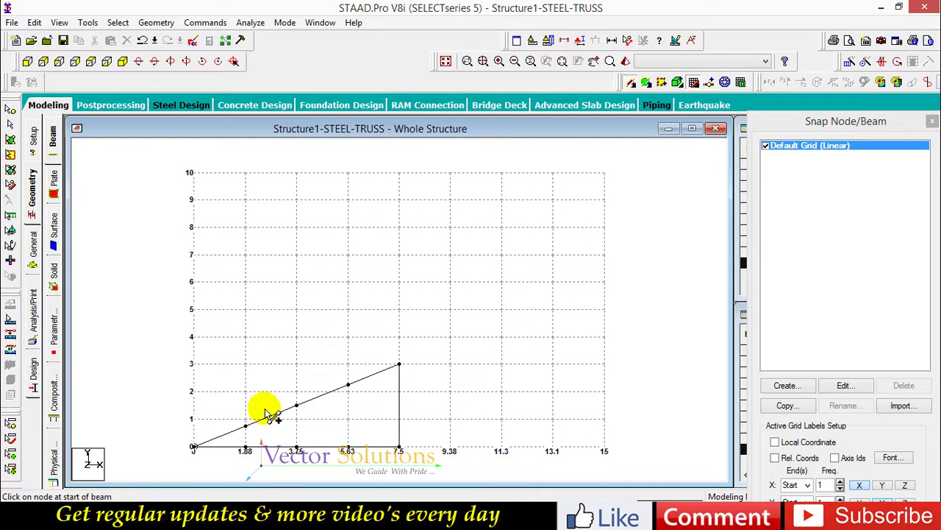
pyautogui.moveTo(247, 428); pyautogui.dragTo(247, 447)
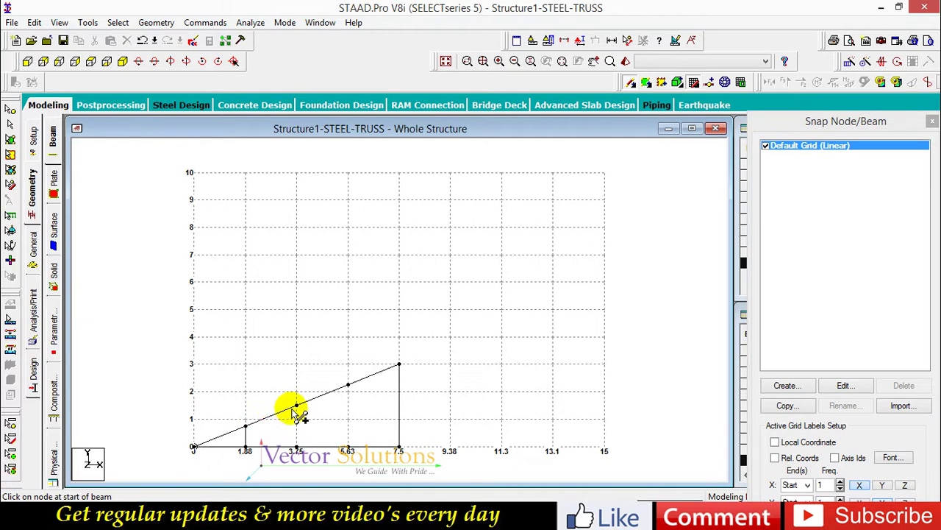
pyautogui.moveTo(297, 406); pyautogui.dragTo(296, 446)
pyautogui.moveTo(348, 385); pyautogui.dragTo(348, 446)
pyautogui.moveTo(247, 428); pyautogui.dragTo(296, 447)
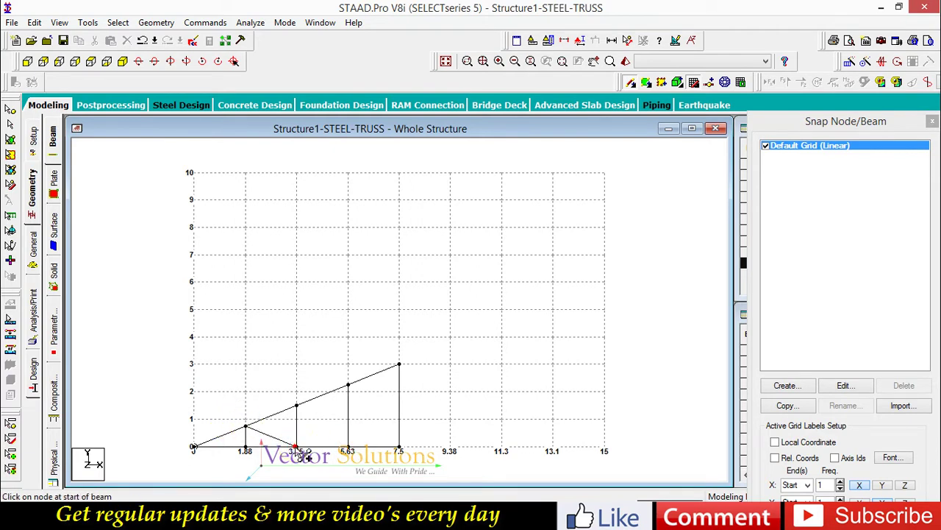
pyautogui.moveTo(297, 404); pyautogui.dragTo(347, 447)
pyautogui.moveTo(348, 385); pyautogui.dragTo(399, 448)
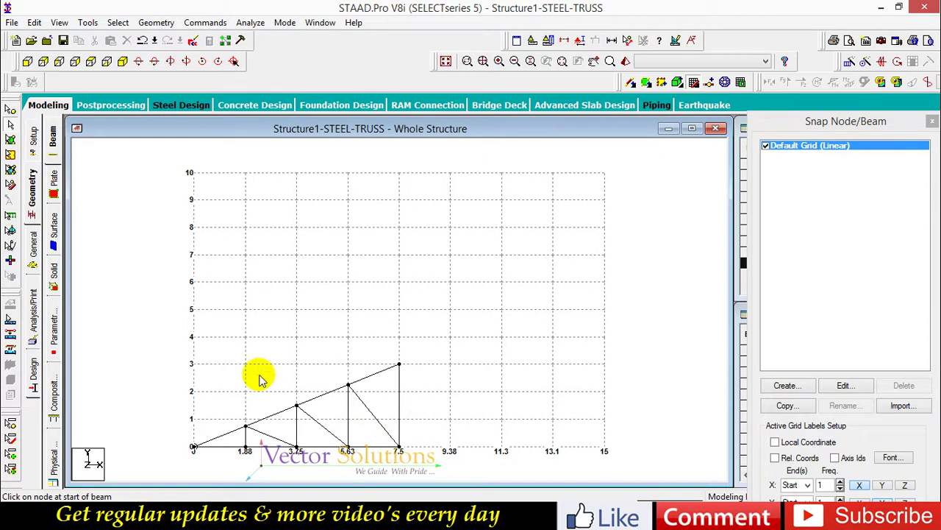
# Step: Select all half-truss members, including the central vertical post
pyautogui.moveTo(174, 316); pyautogui.dragTo(405, 461)
pyautogui.click(401, 411)
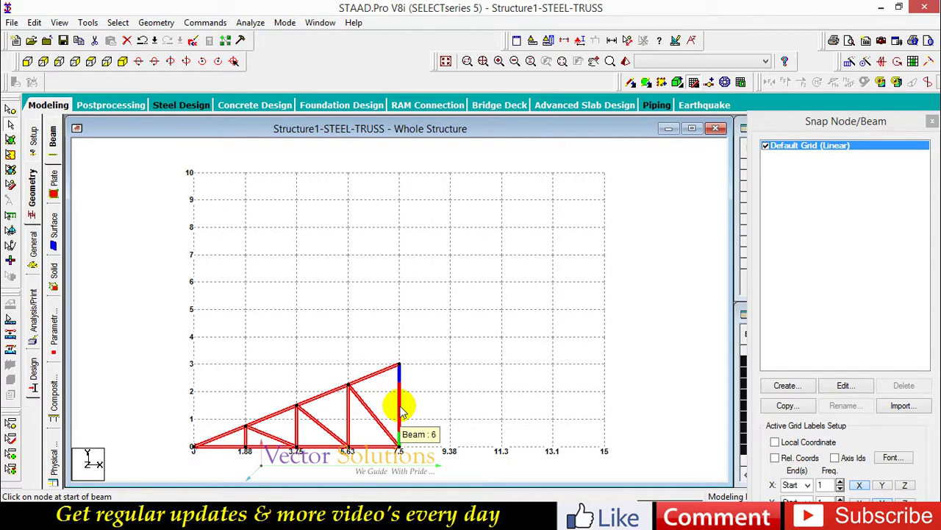
pyautogui.click(159, 24)
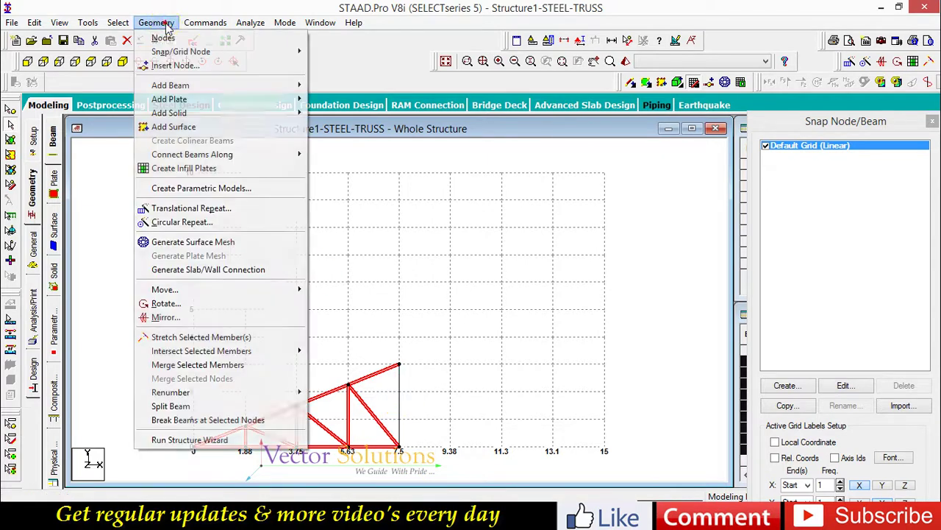
# Step: Mirror-copy the half truss about the Y-Z plane at X = 7.5 m
pyautogui.click(166, 317)
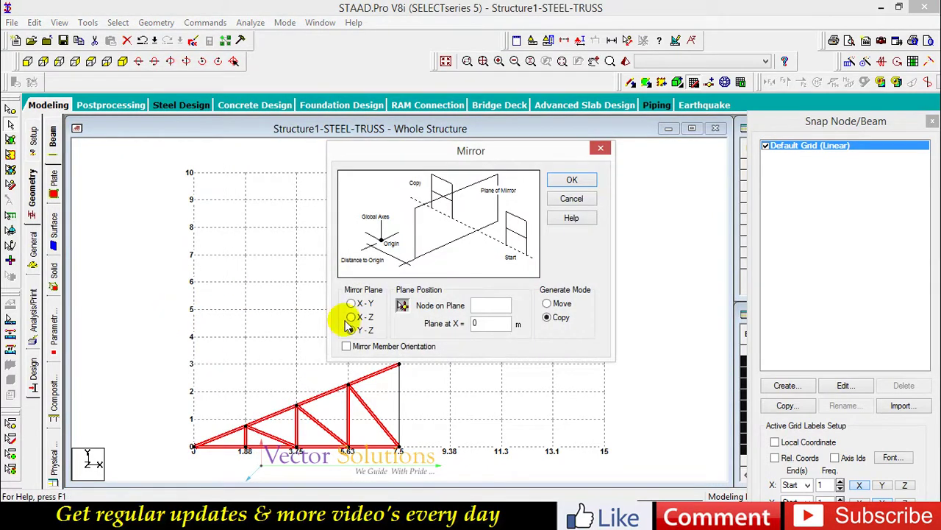
pyautogui.click(482, 323)
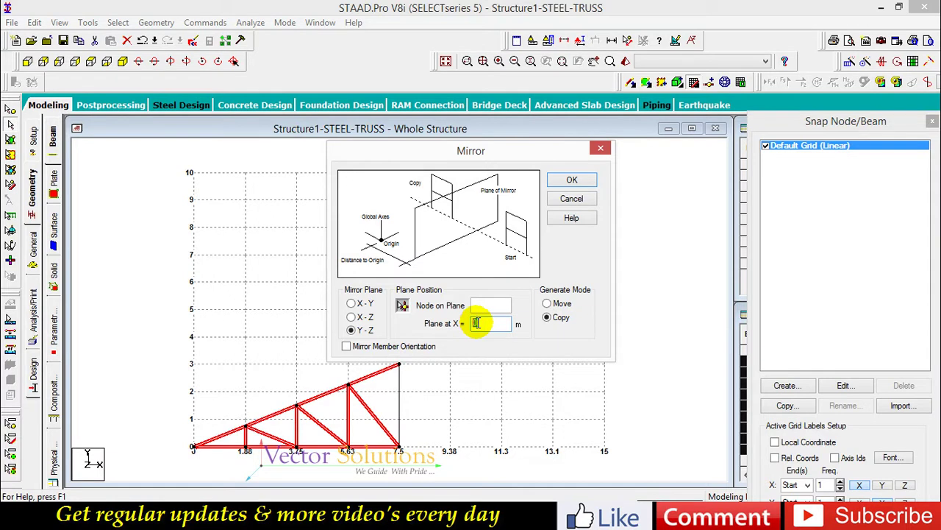
pyautogui.write('7.5')
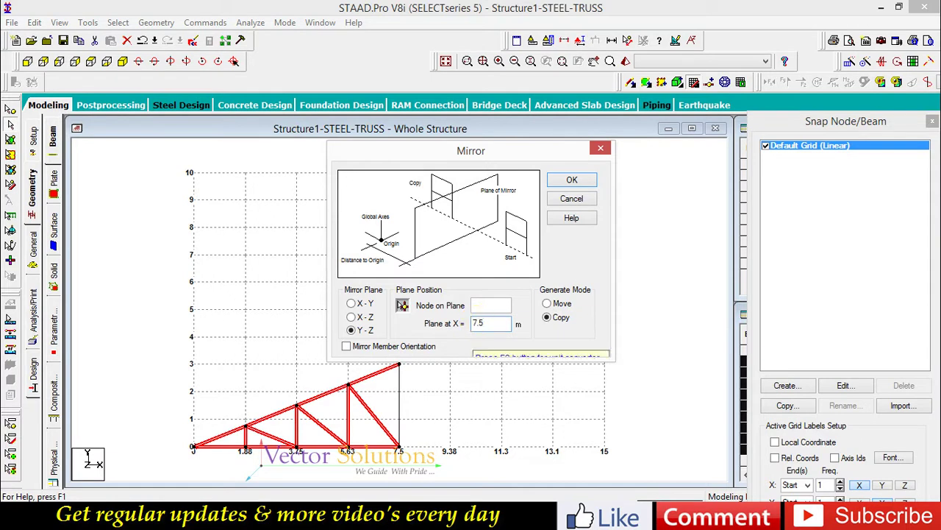
pyautogui.click(559, 180)
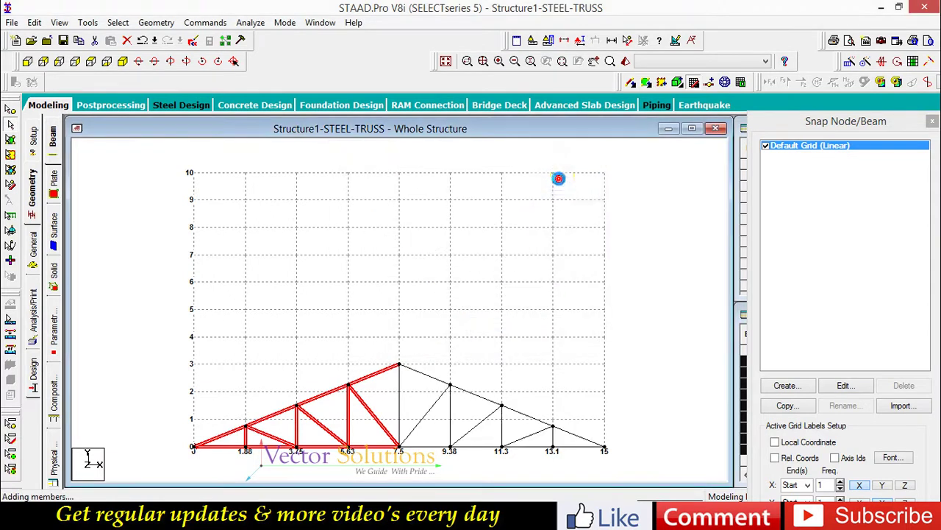
pyautogui.click(641, 293)
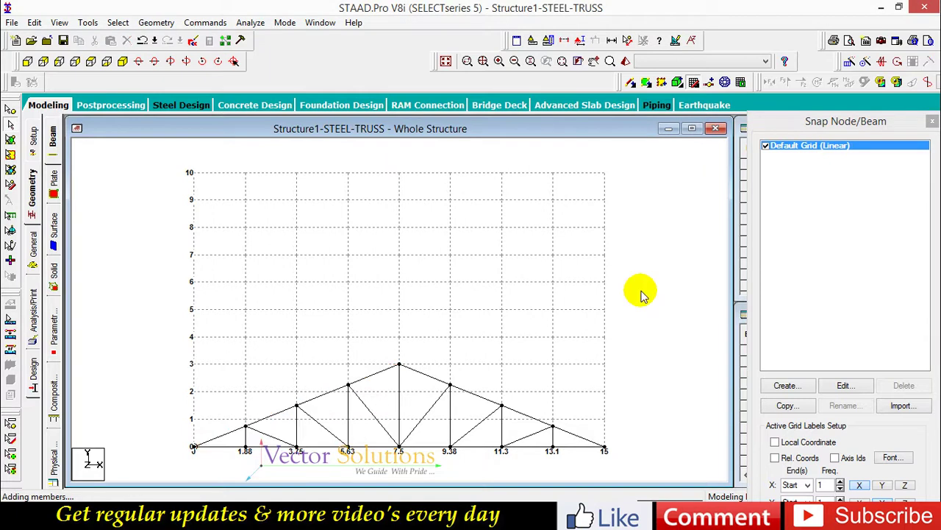
pyautogui.click(32, 254)
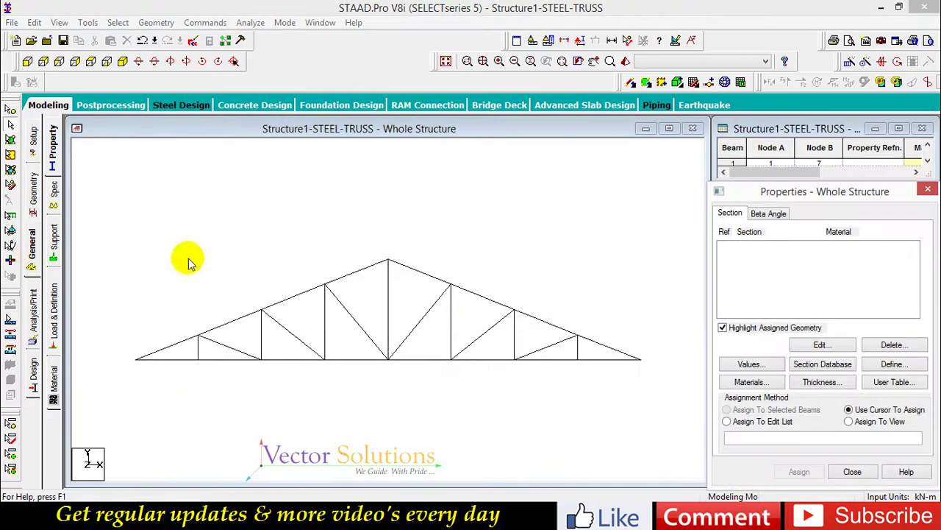
# Step: Define steel angle section R1 and assign it to all members 1 to 29
pyautogui.click(873, 369)
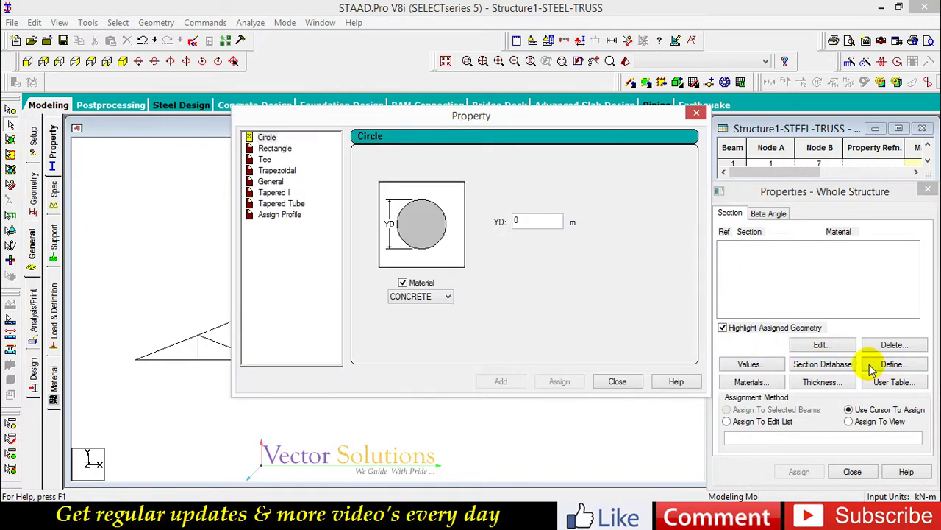
pyautogui.click(293, 215)
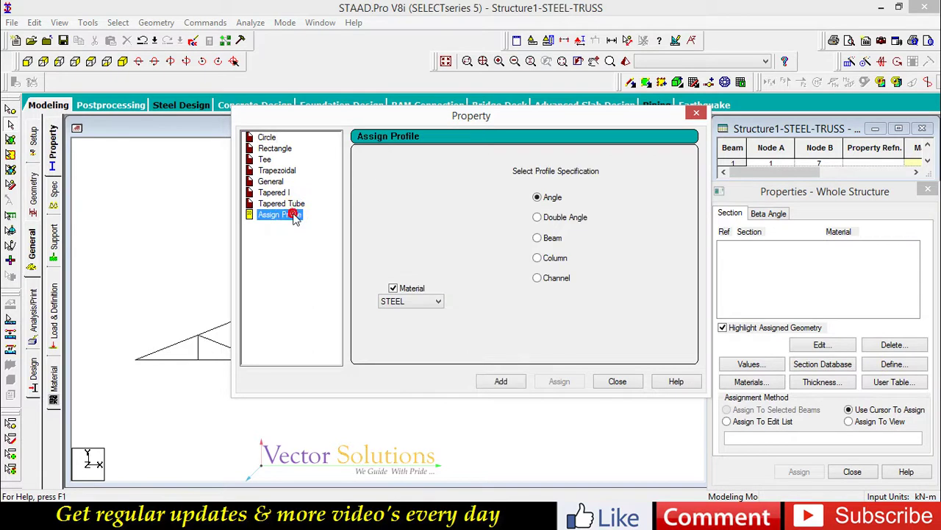
pyautogui.click(514, 381)
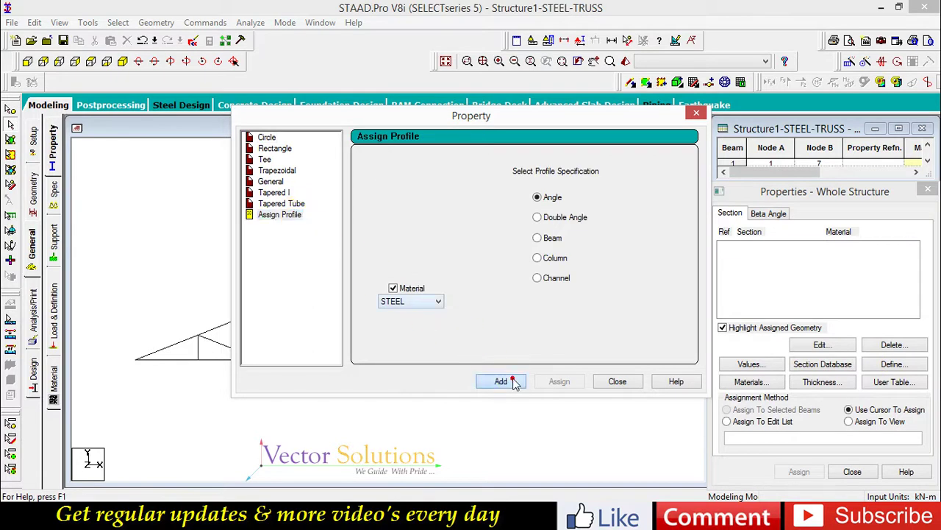
pyautogui.click(617, 381)
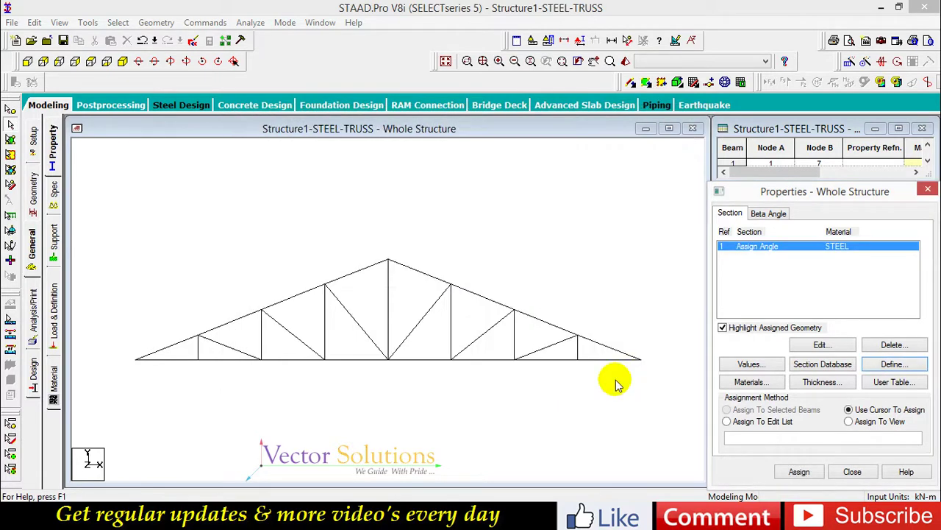
pyautogui.moveTo(119, 230); pyautogui.dragTo(653, 442)
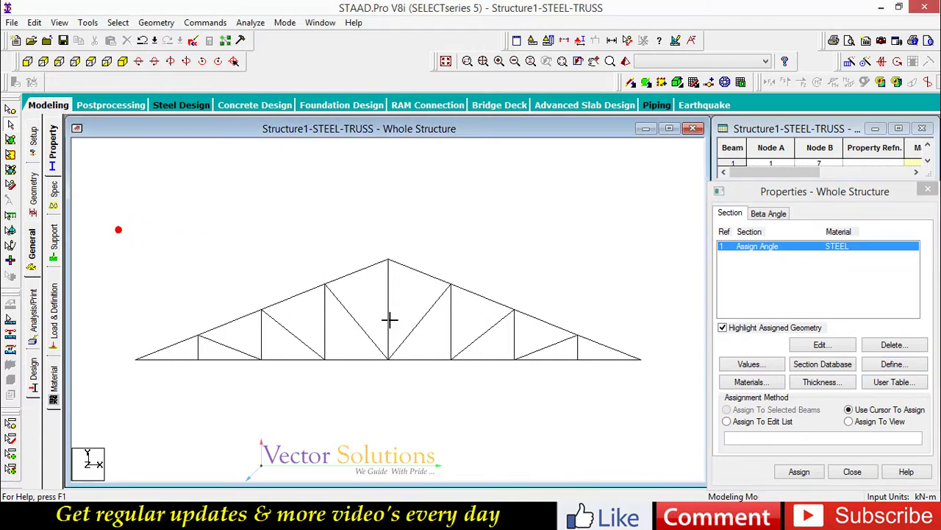
pyautogui.click(797, 472)
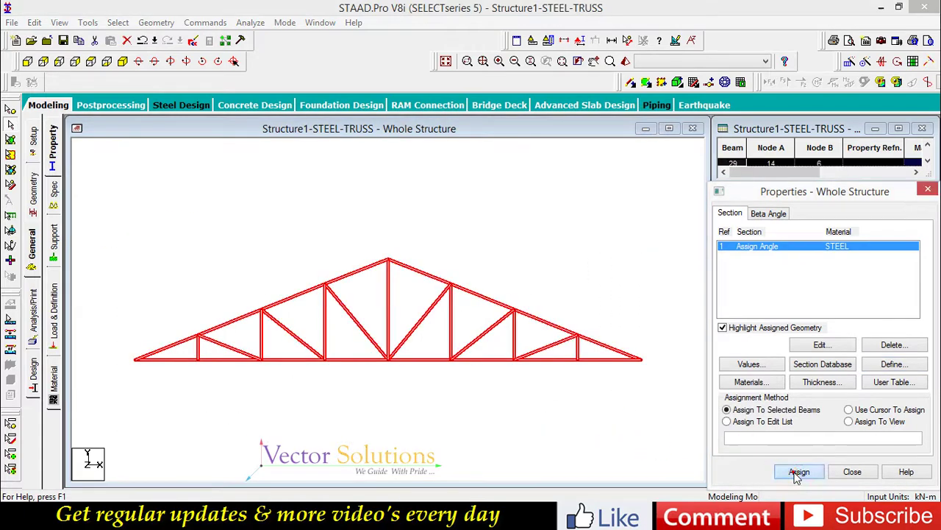
pyautogui.click(837, 373)
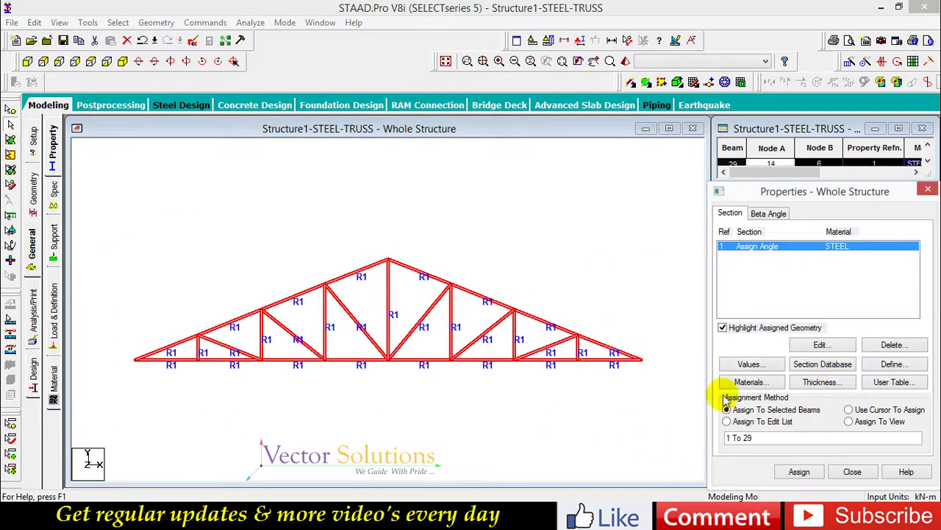
pyautogui.click(651, 398)
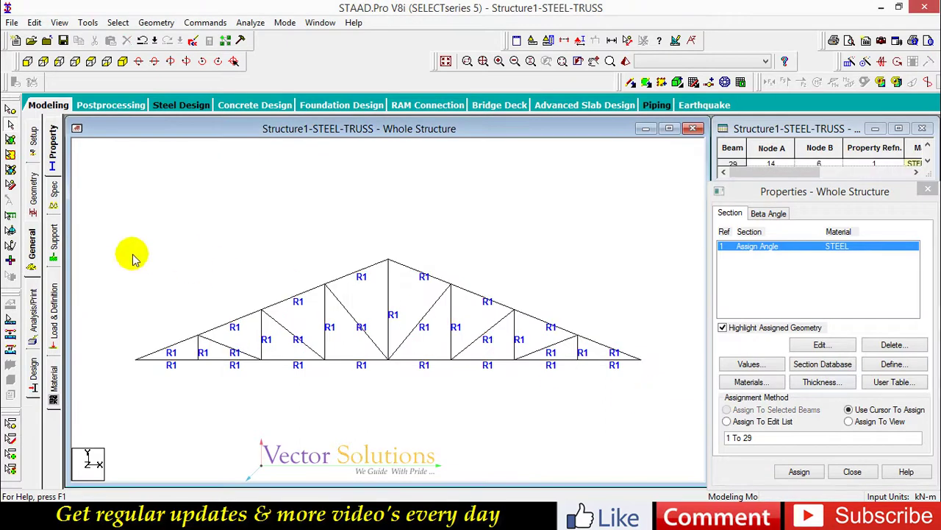
# Step: Create a pinned support definition
pyautogui.click(56, 243)
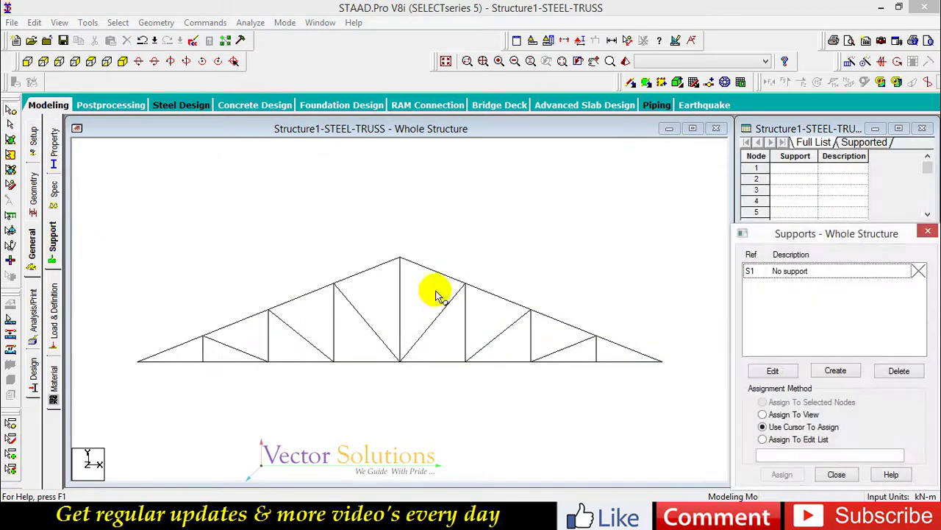
pyautogui.click(836, 371)
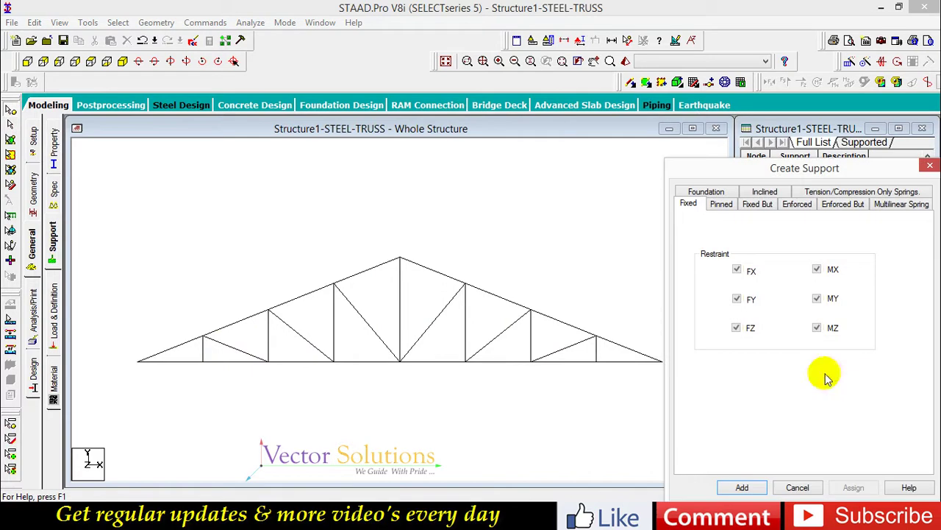
pyautogui.click(720, 203)
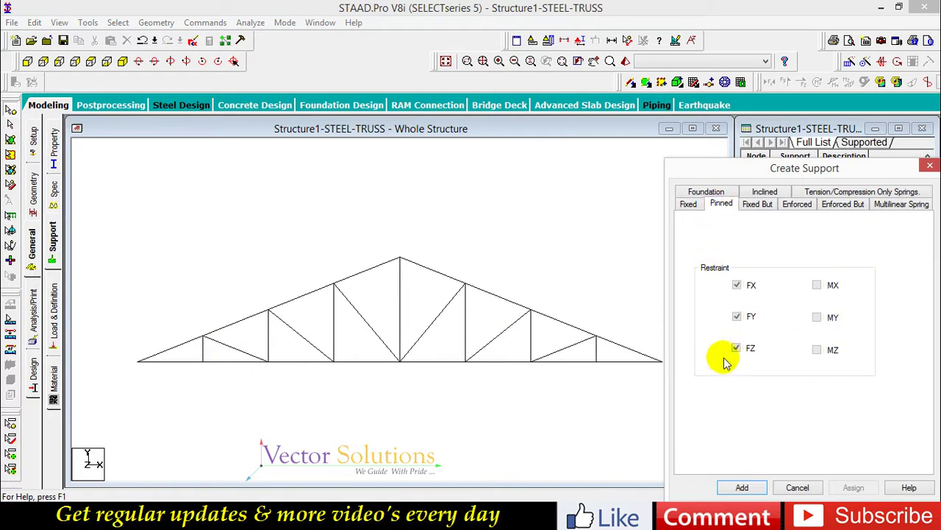
pyautogui.click(735, 485)
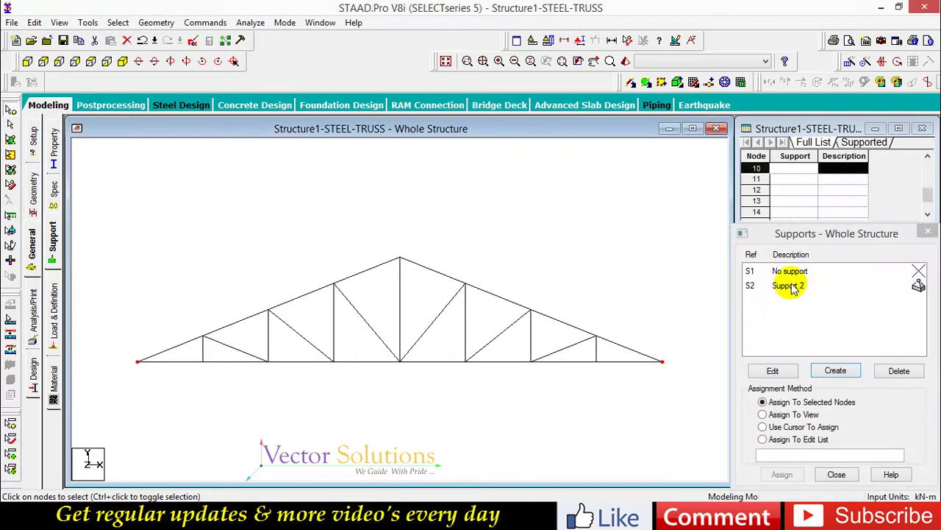
# Step: Assign pinned support S2 to the truss end nodes 2 and 10
pyautogui.click(791, 285)
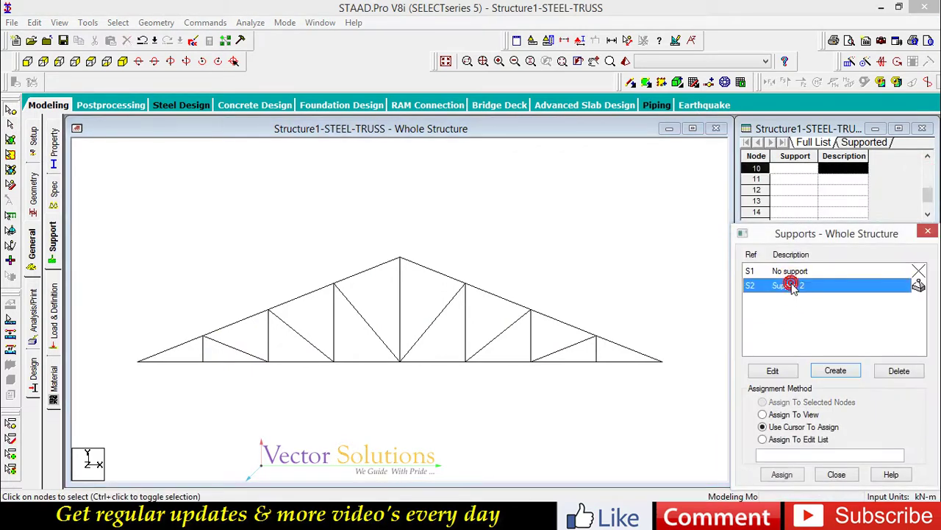
pyautogui.click(666, 334)
pyautogui.click(662, 362)
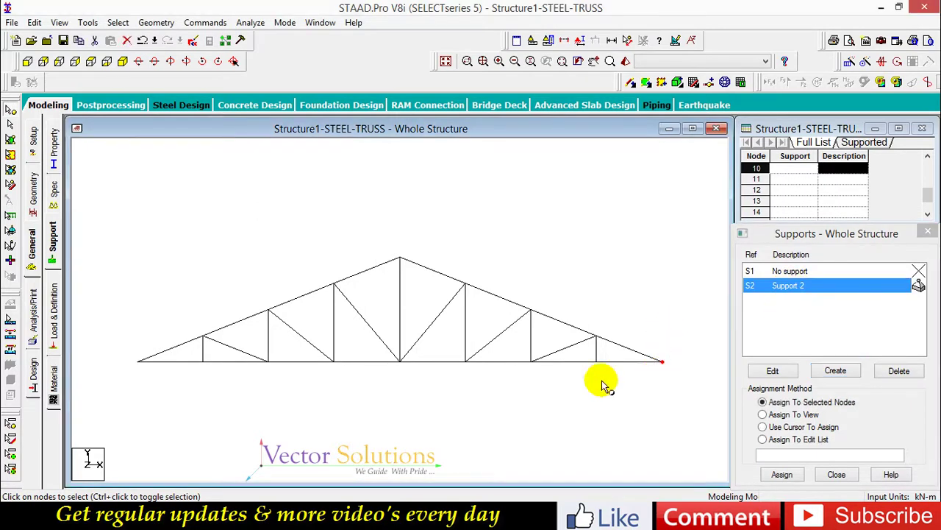
pyautogui.keyDown('ctrl'); pyautogui.click(138, 361); pyautogui.keyUp('ctrl')
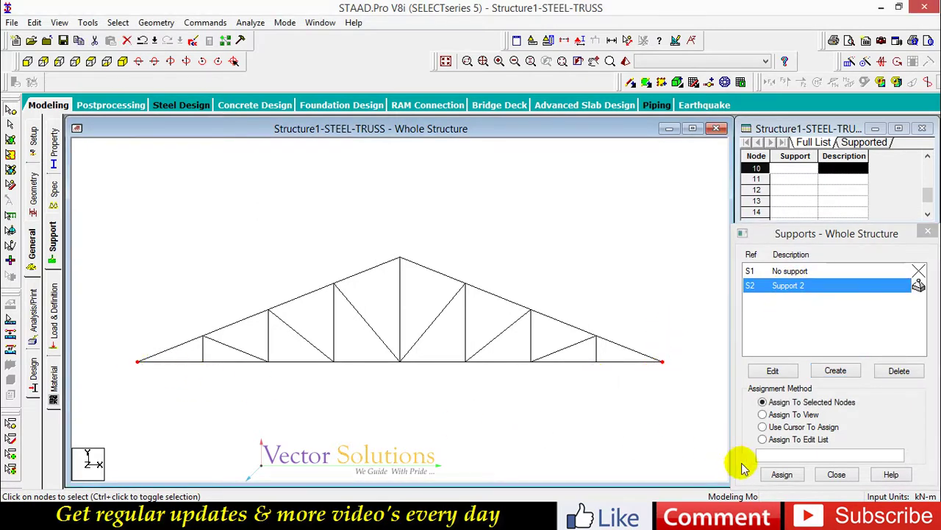
pyautogui.click(782, 475)
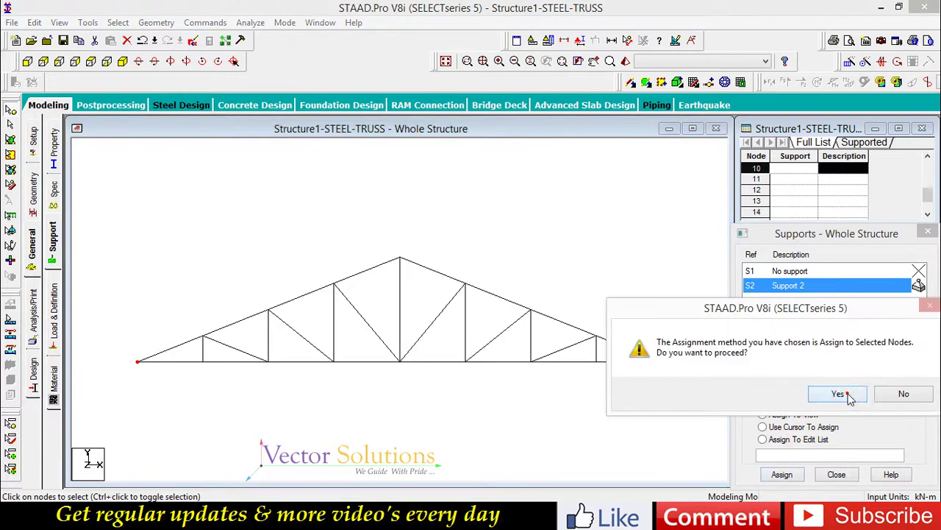
pyautogui.click(839, 393)
pyautogui.click(690, 403)
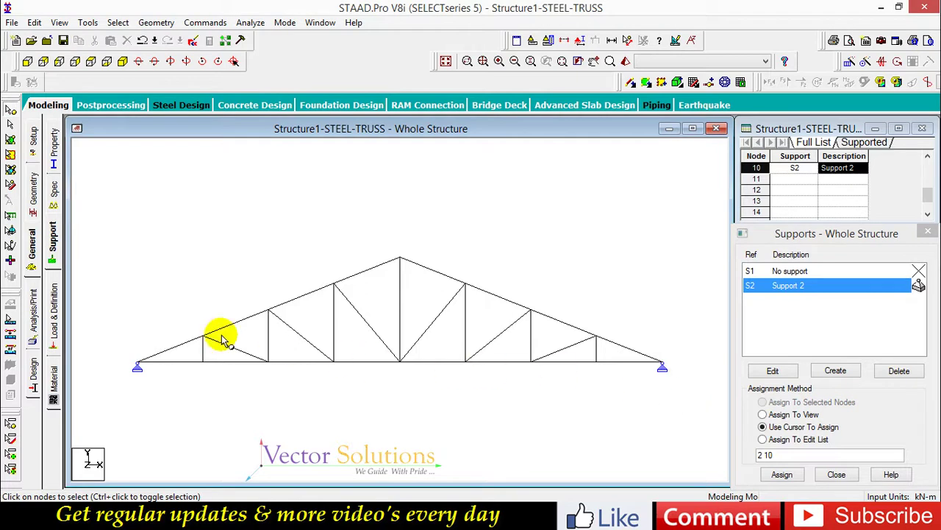
pyautogui.click(58, 305)
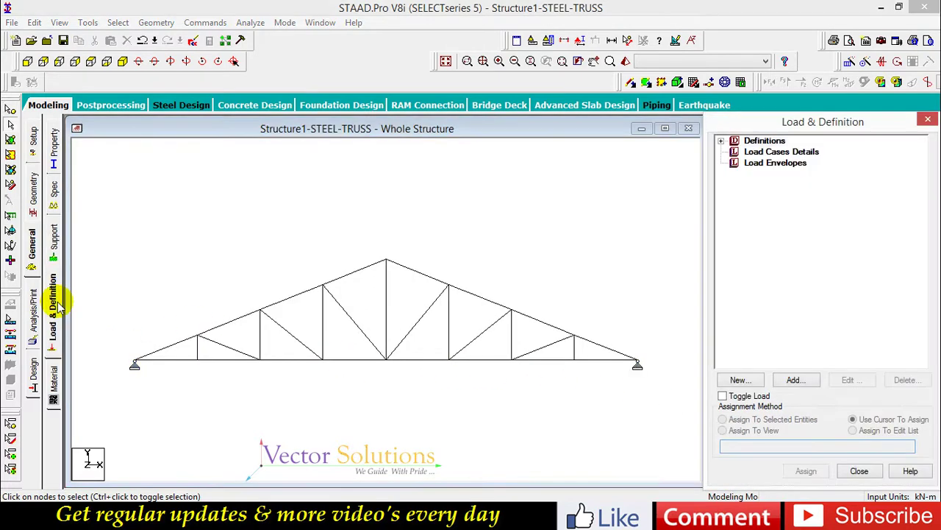
# Step: Add primary load case 'LOAD CASE 1' and make it the active load
pyautogui.click(770, 152)
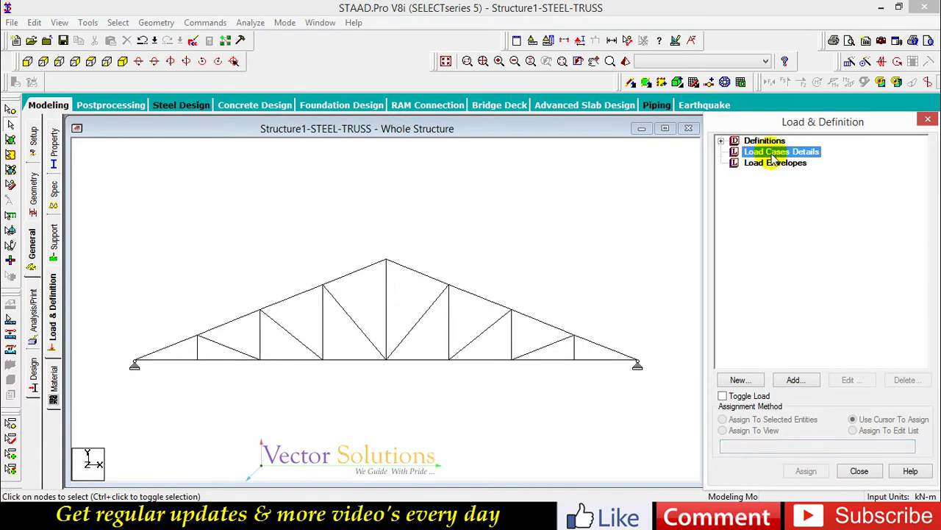
pyautogui.click(779, 381)
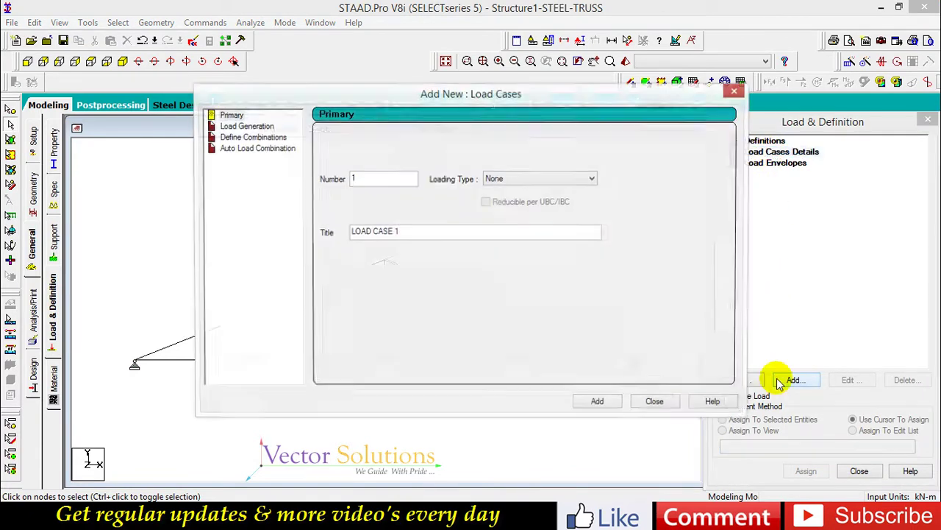
pyautogui.click(608, 401)
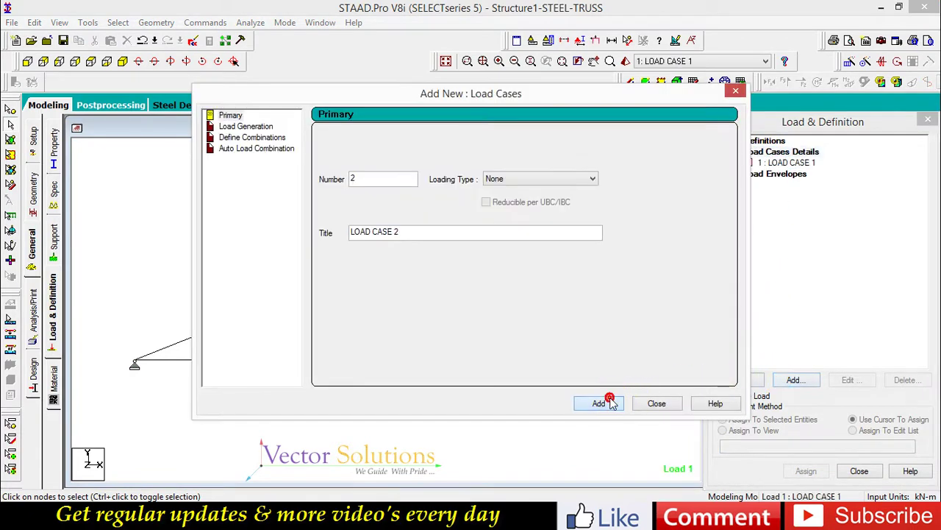
pyautogui.click(657, 403)
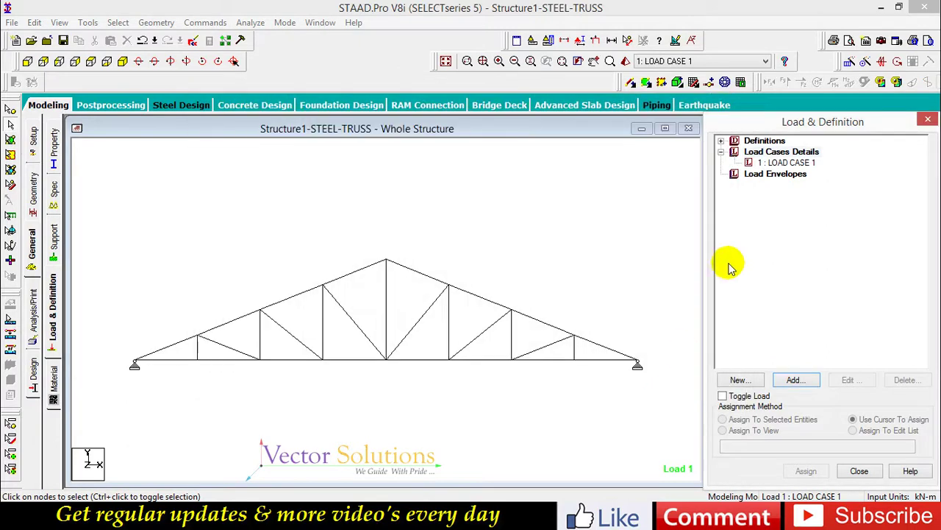
pyautogui.click(784, 162)
# Step: Define a nodal load of Fy -40 kN in LOAD CASE 1
pyautogui.click(782, 383)
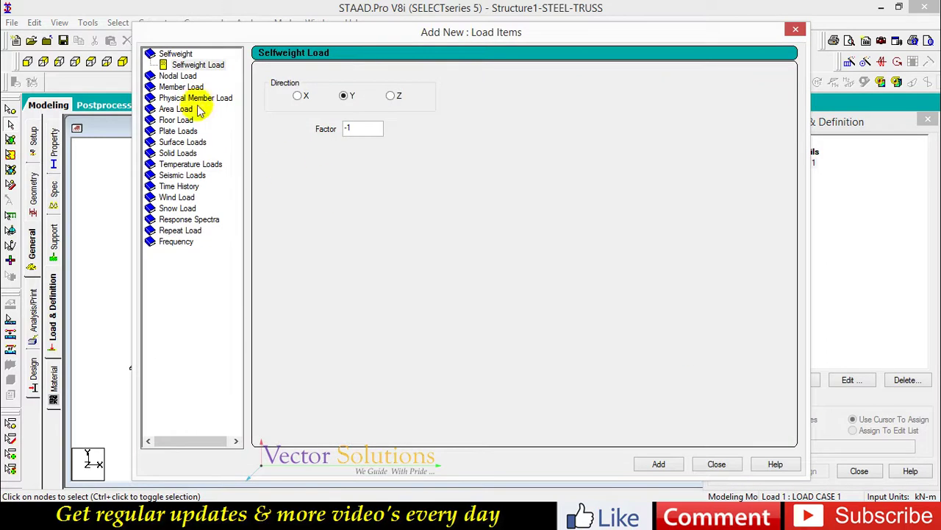
pyautogui.click(173, 75)
pyautogui.doubleClick(293, 148)
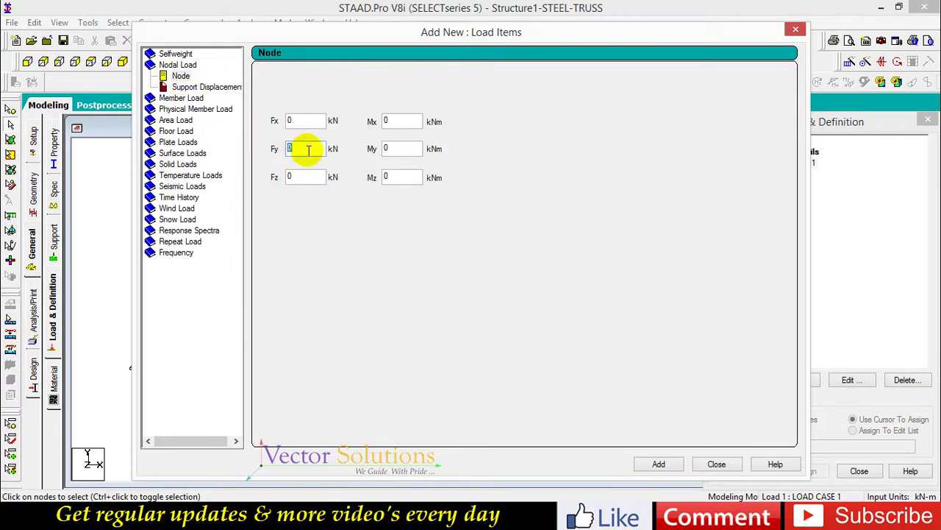
pyautogui.write('-4')
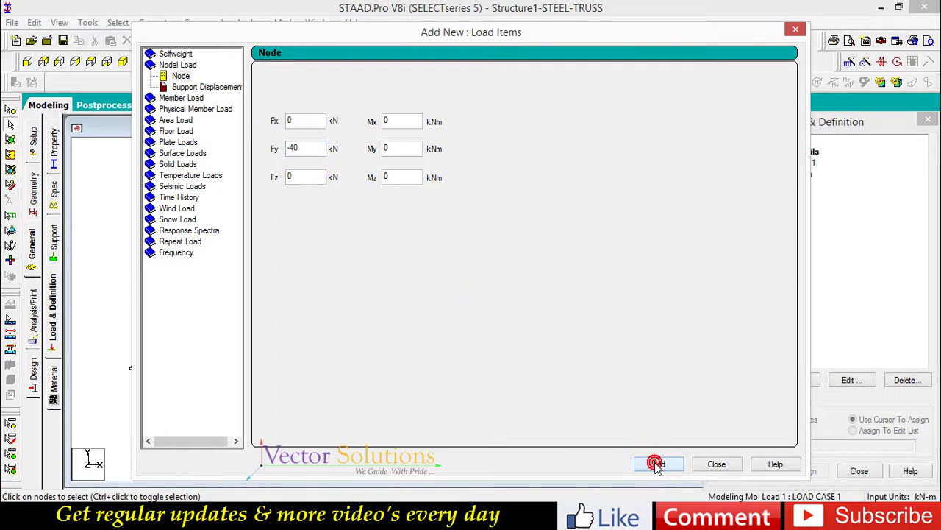
pyautogui.click(715, 463)
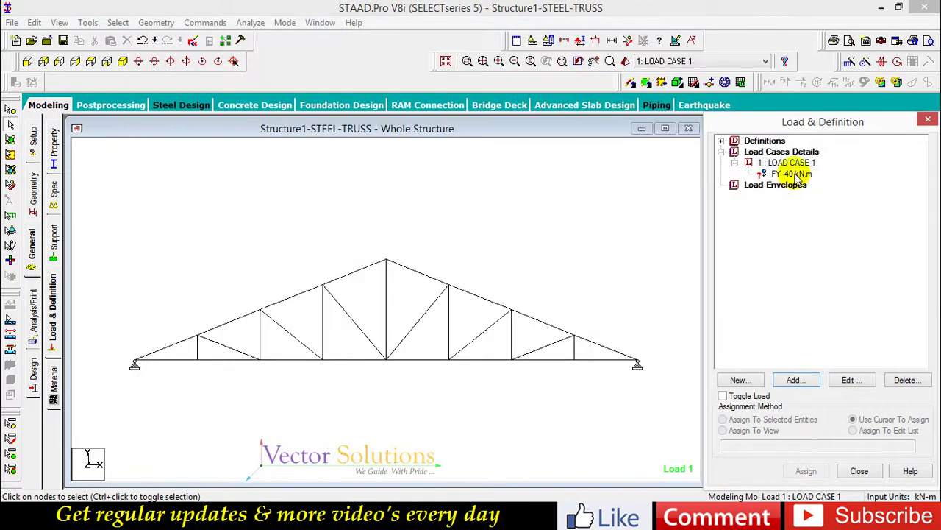
# Step: Apply the FY -40 kN load to all nine top-chord nodes and show load values
pyautogui.click(794, 173)
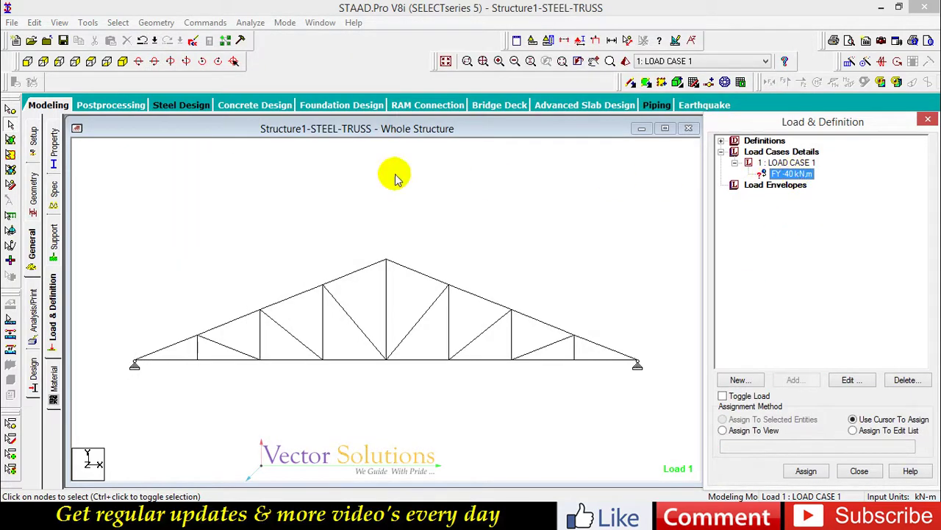
pyautogui.click(10, 110)
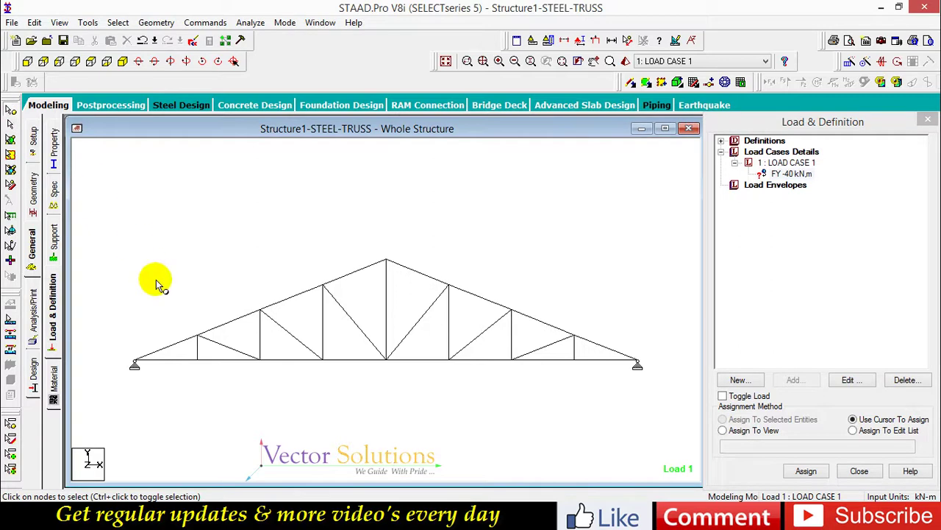
pyautogui.moveTo(272, 325); pyautogui.dragTo(594, 354)
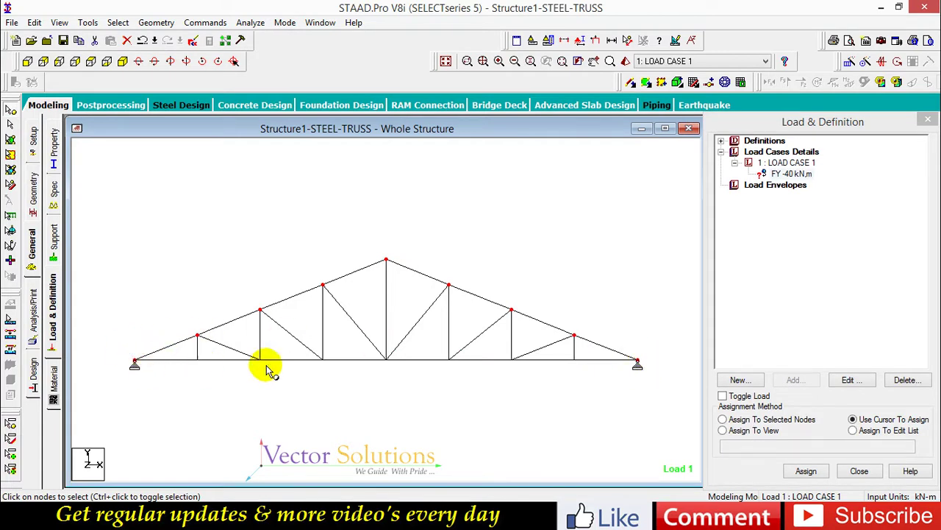
pyautogui.click(758, 425)
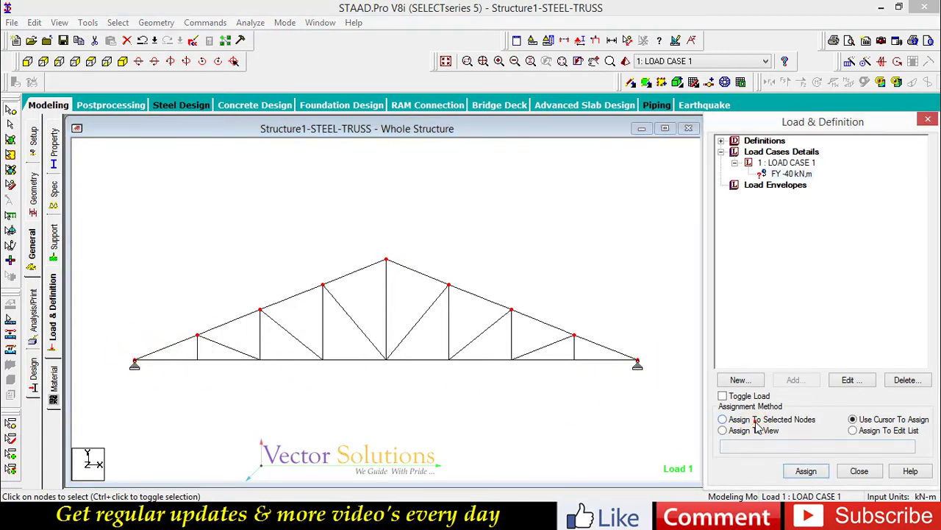
pyautogui.click(806, 470)
pyautogui.click(841, 339)
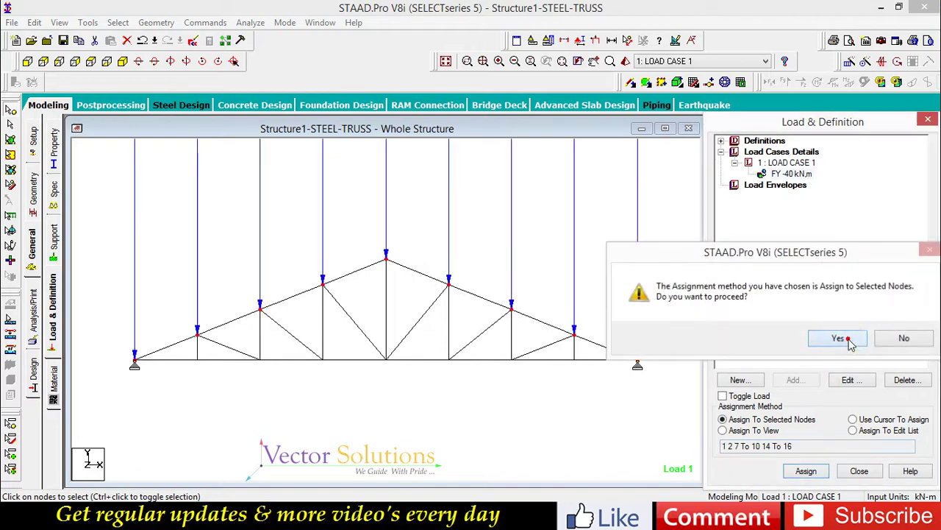
pyautogui.click(674, 347)
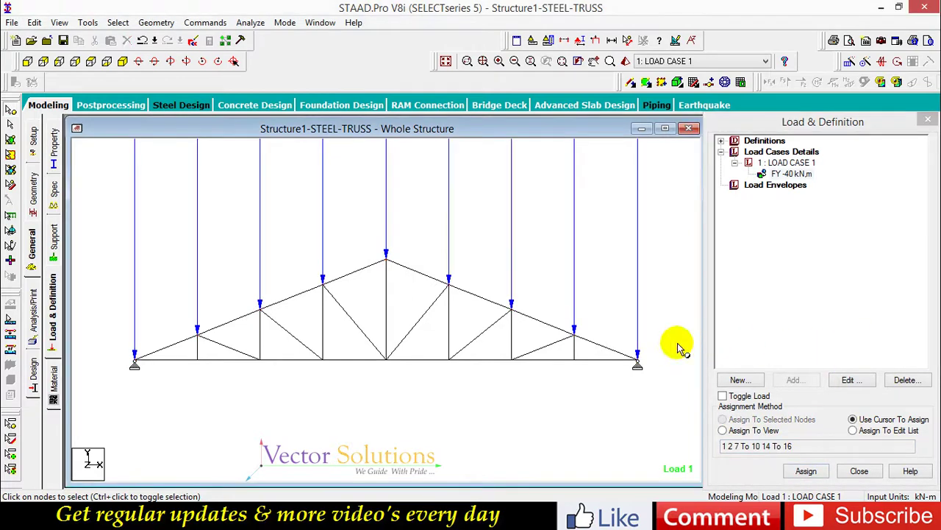
pyautogui.click(597, 41)
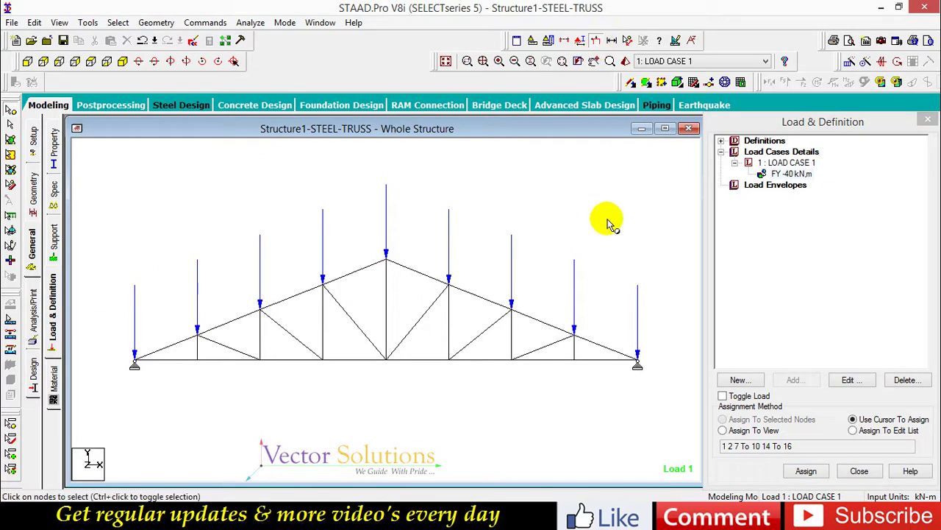
pyautogui.hotkey('shift', 'l')
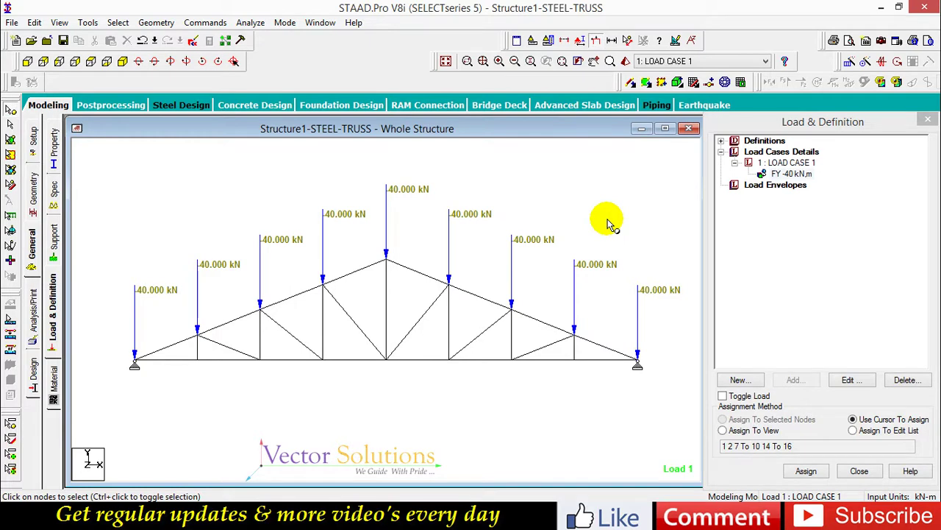
pyautogui.click(33, 379)
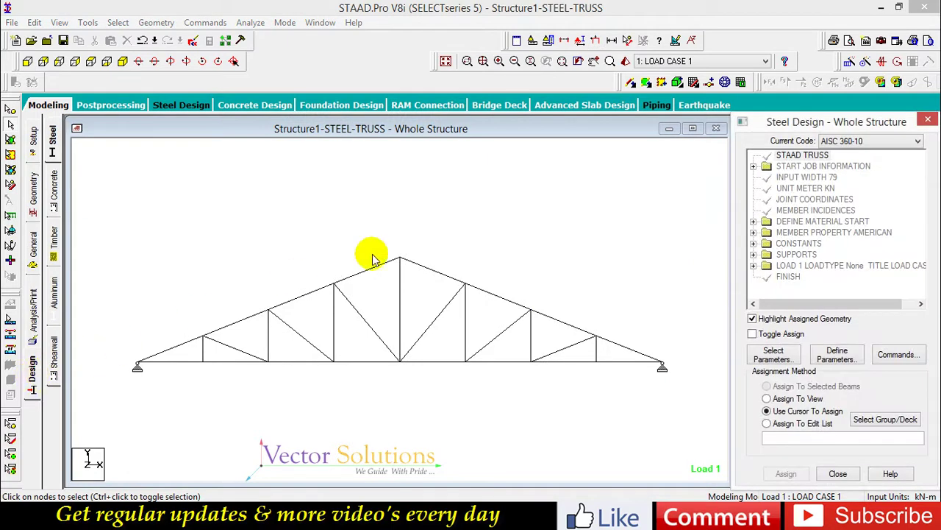
# Step: Set the steel design code to IS800 and define the FYLD parameter as 415000 kN/m2
pyautogui.click(829, 142)
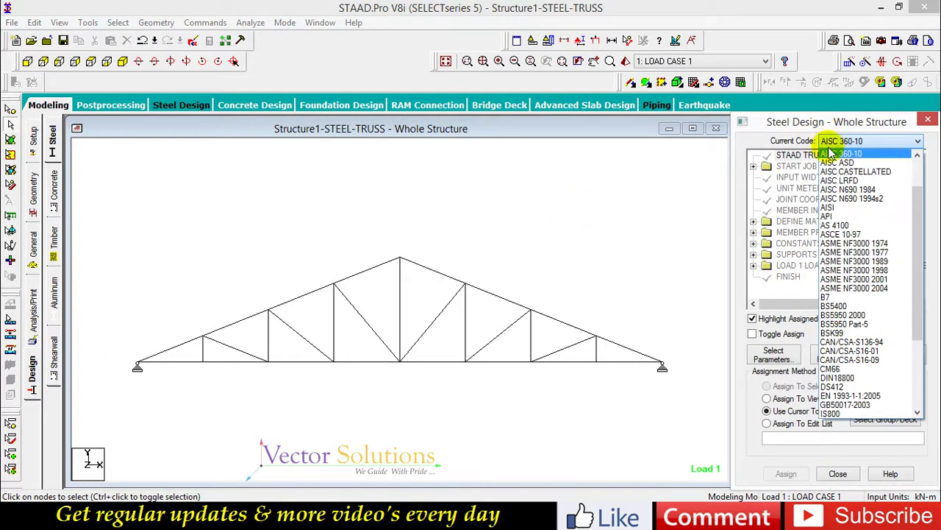
pyautogui.click(831, 414)
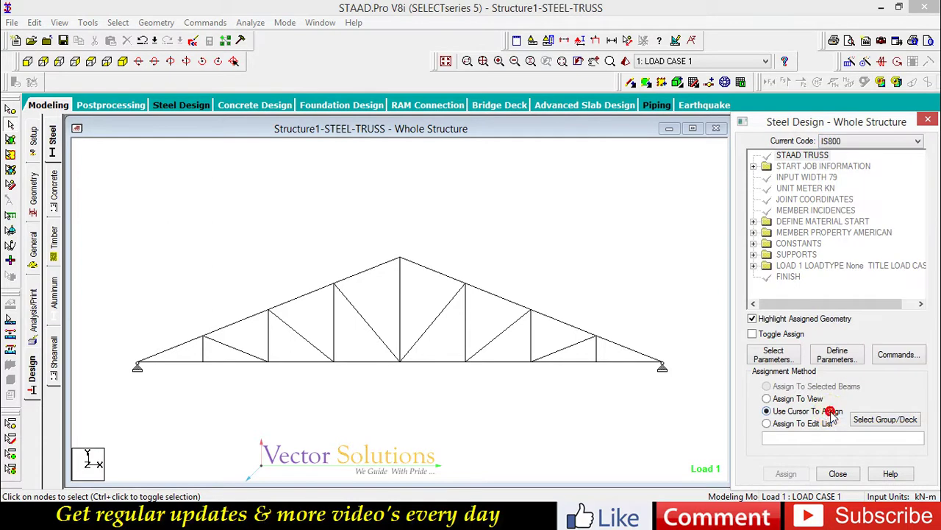
pyautogui.click(839, 356)
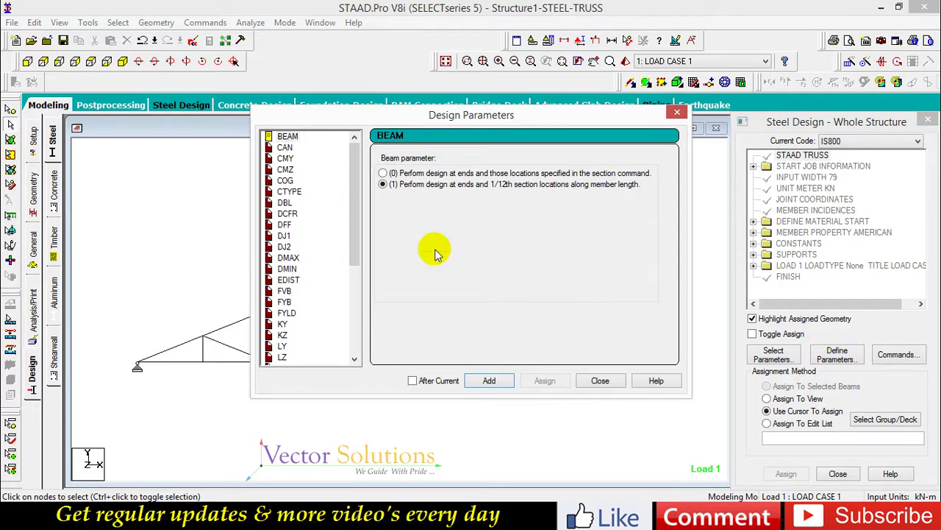
pyautogui.moveTo(353, 227); pyautogui.dragTo(355, 271)
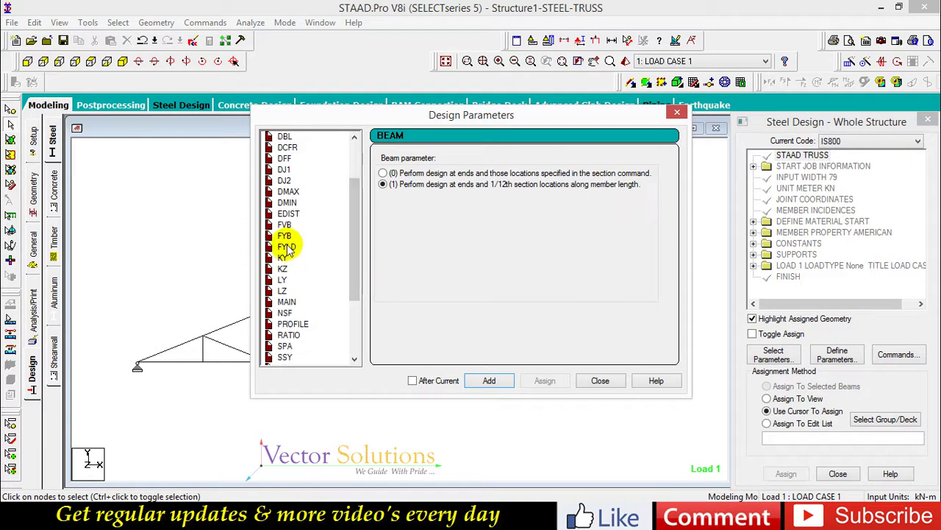
pyautogui.click(287, 247)
pyautogui.moveTo(514, 201); pyautogui.dragTo(479, 205)
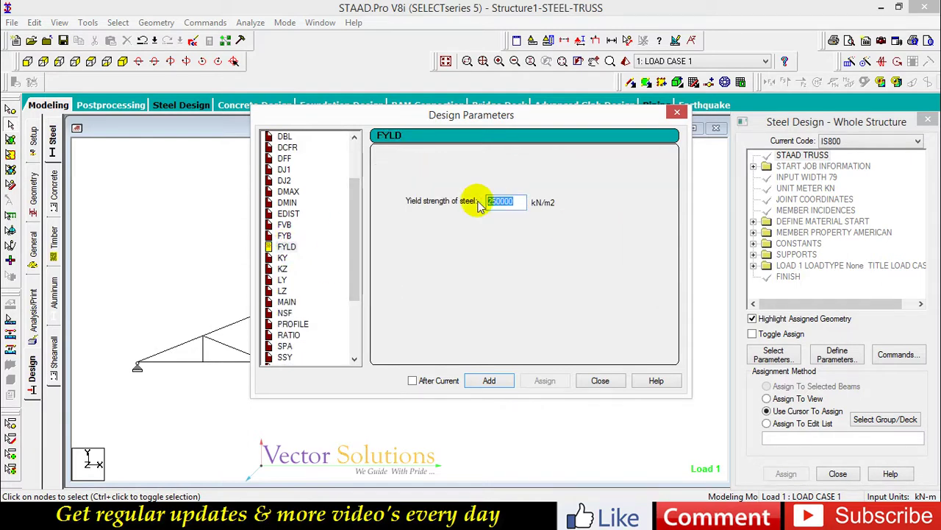
pyautogui.write('41')
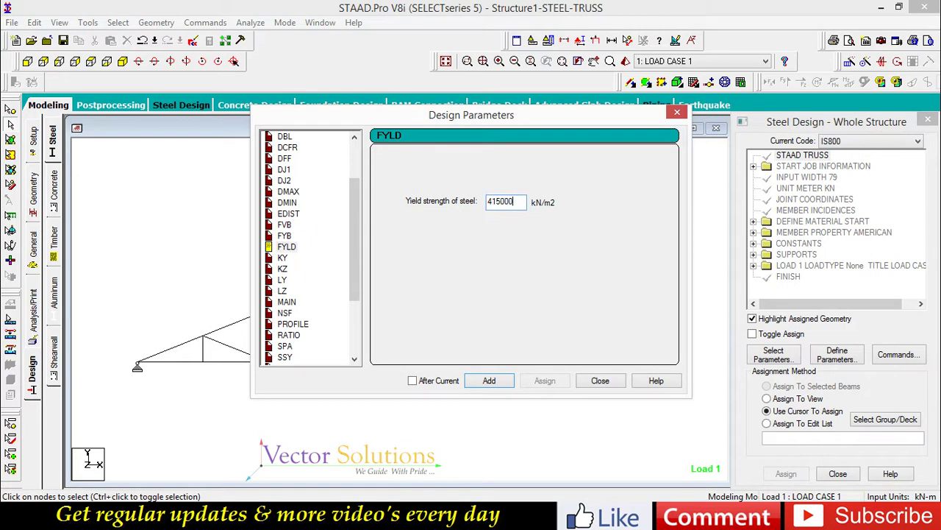
pyautogui.click(489, 380)
pyautogui.click(600, 380)
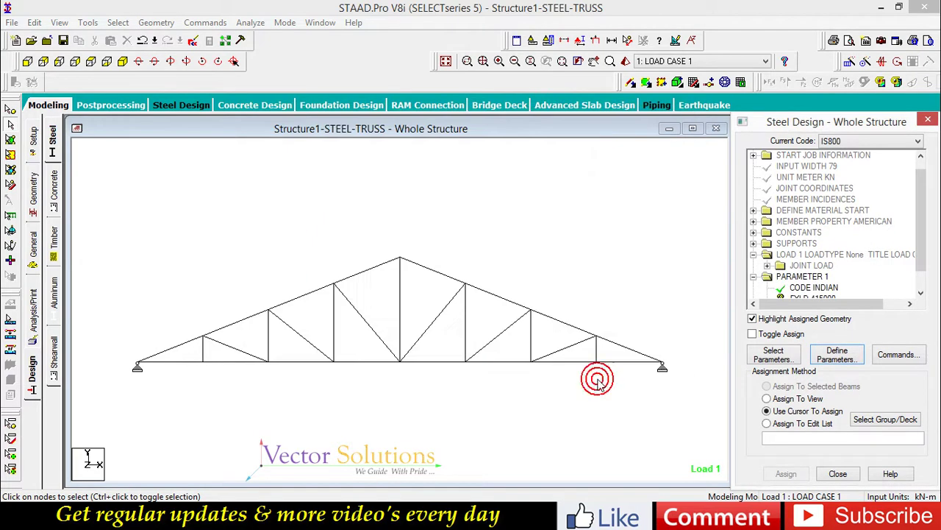
# Step: Assign FYLD 415000 to all truss members 1 to 29
pyautogui.scroll(-1, 921, 232)
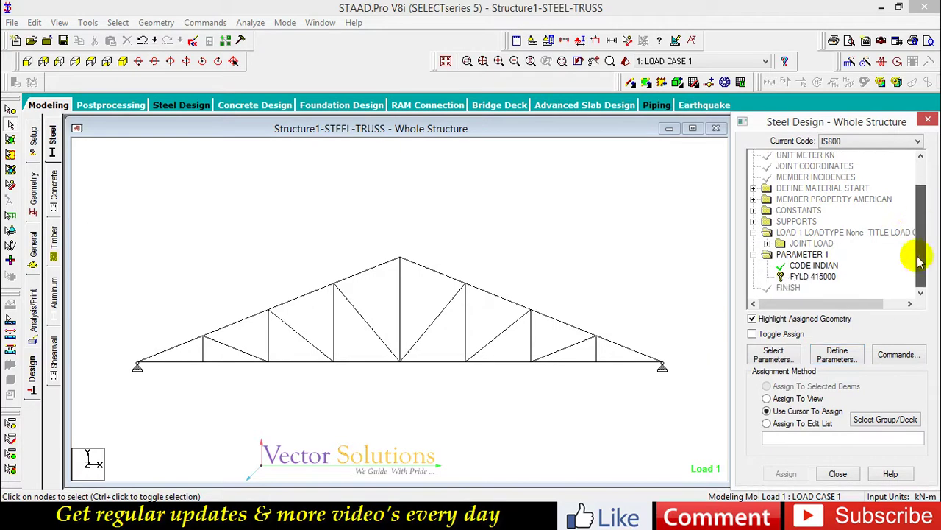
pyautogui.click(816, 276)
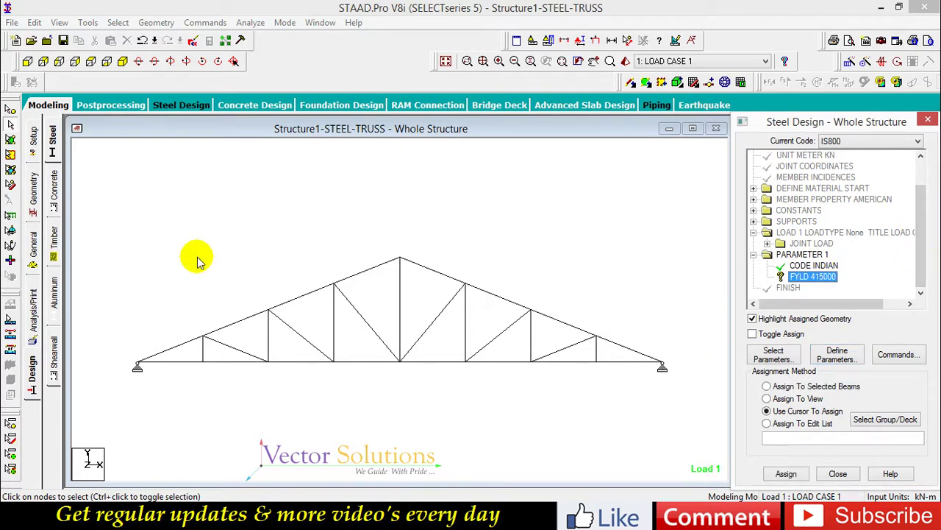
pyautogui.moveTo(120, 240)
pyautogui.mouseDown()
pyautogui.moveTo(637, 409)
pyautogui.moveTo(677, 407)
pyautogui.mouseUp()
pyautogui.click(786, 473)
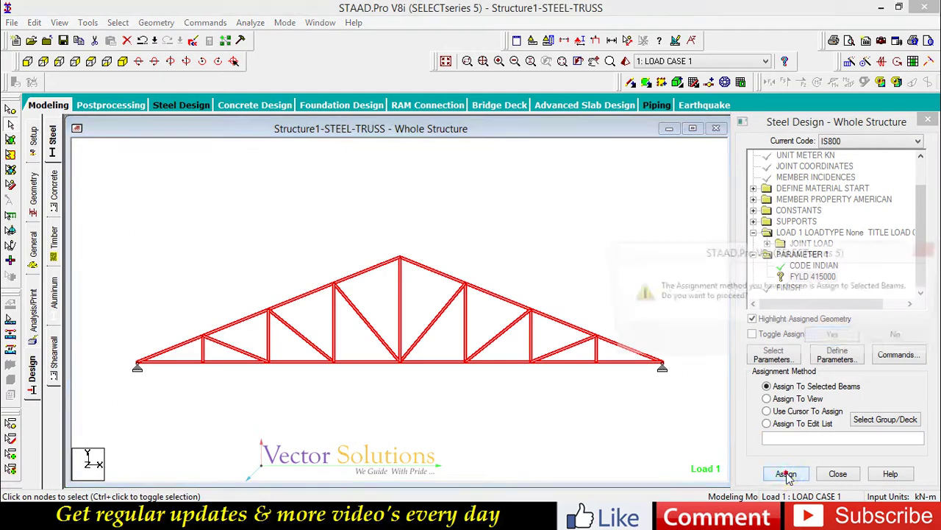
pyautogui.click(857, 339)
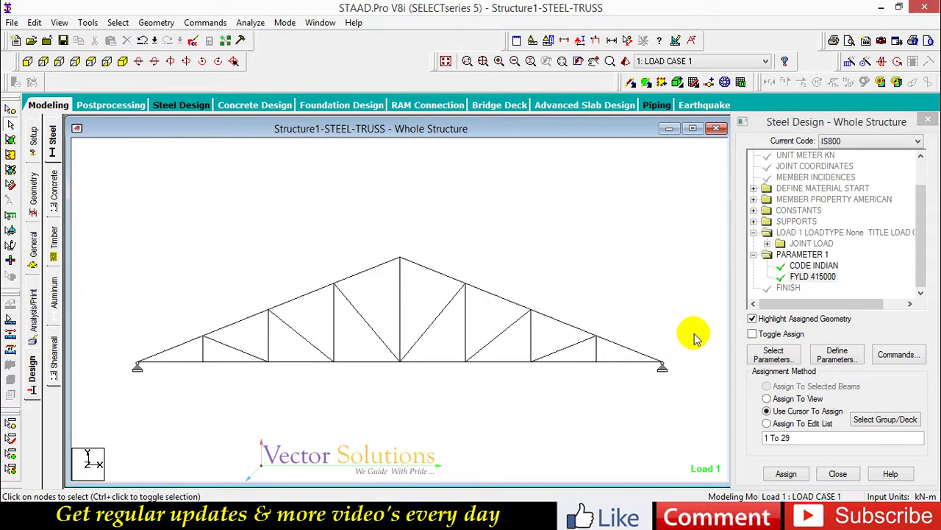
# Step: Add the CHECK CODE design command to the steel design list
pyautogui.click(896, 355)
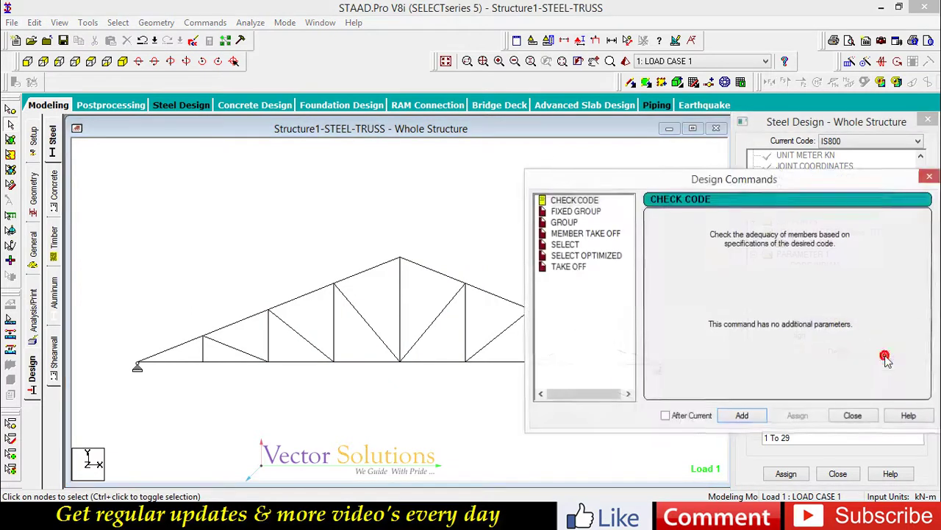
pyautogui.click(571, 201)
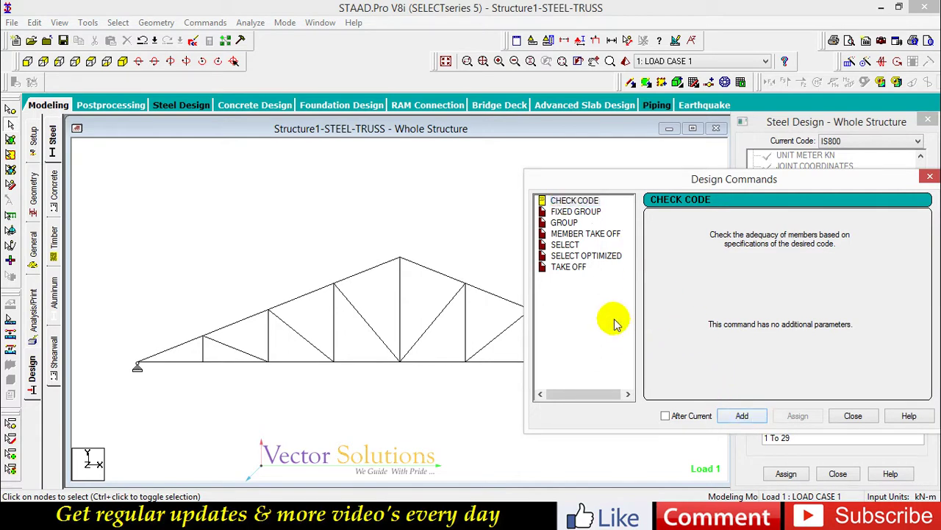
pyautogui.click(578, 267)
pyautogui.click(745, 415)
pyautogui.click(853, 416)
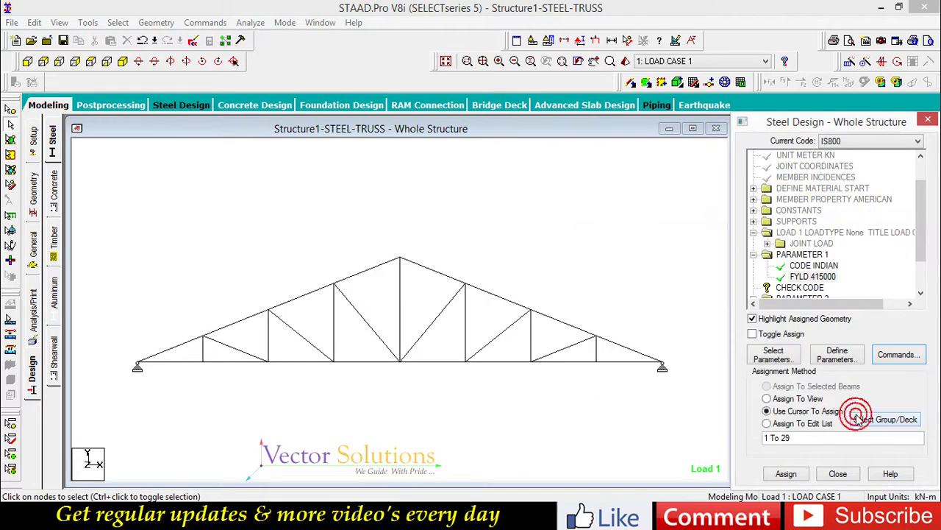
# Step: Assign CHECK CODE to all truss members 1 to 29
pyautogui.scroll(-2, 926, 241)
pyautogui.click(800, 244)
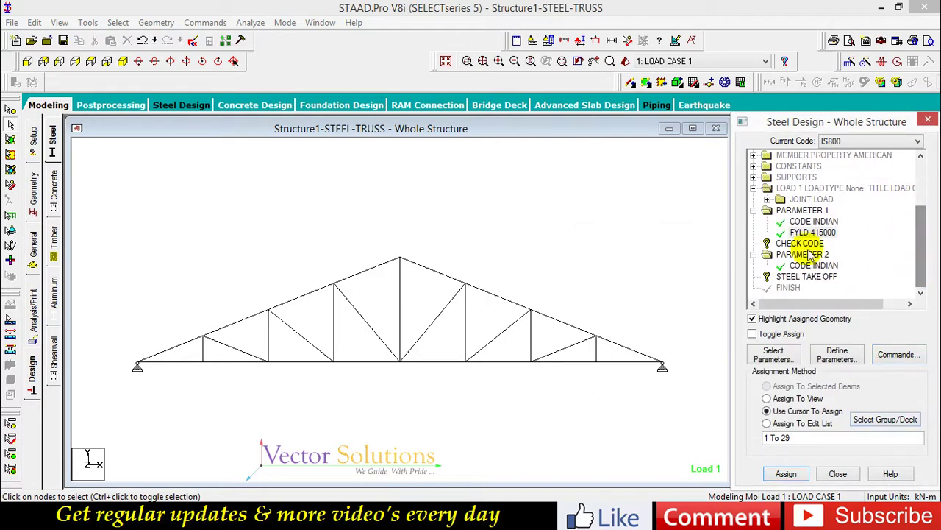
pyautogui.moveTo(81, 245); pyautogui.dragTo(676, 401)
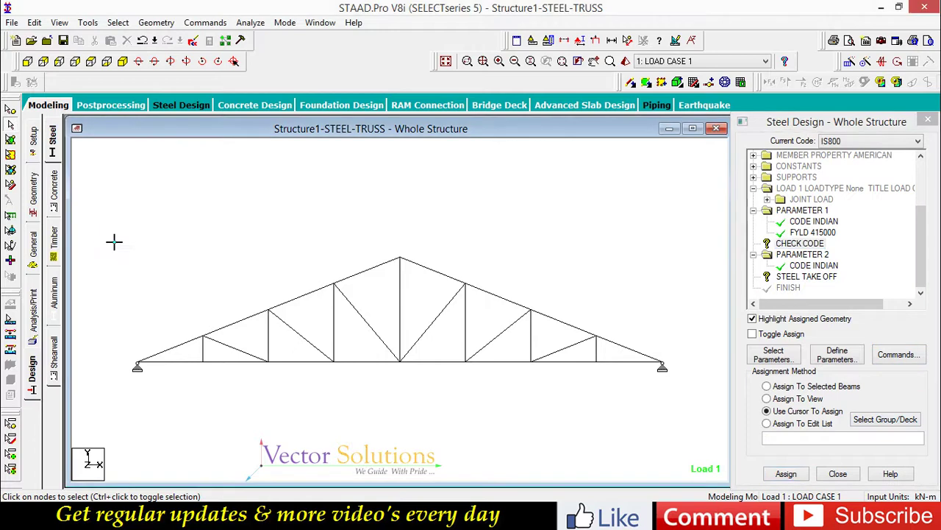
pyautogui.click(785, 474)
pyautogui.click(838, 337)
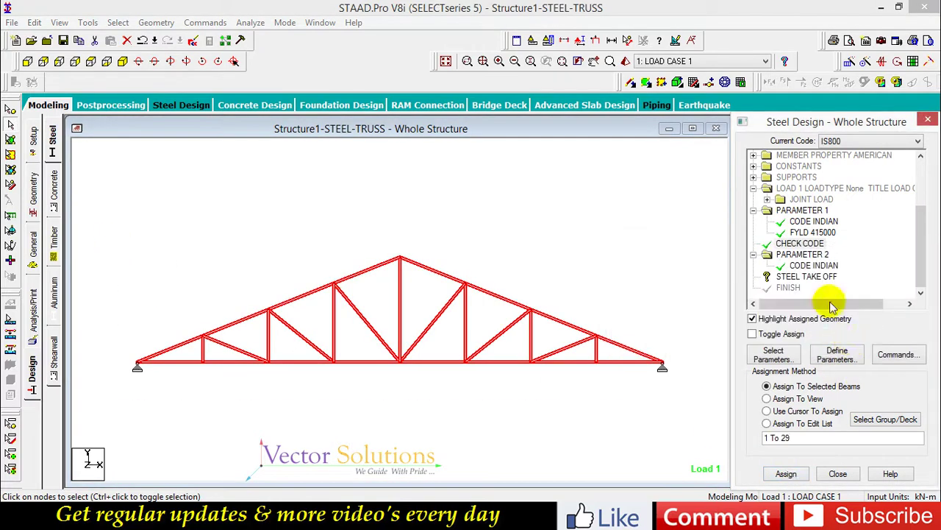
# Step: Assign STEEL TAKE OFF to all truss members 1 to 29
pyautogui.click(809, 277)
pyautogui.moveTo(105, 241)
pyautogui.mouseDown()
pyautogui.moveTo(323, 344)
pyautogui.moveTo(687, 420)
pyautogui.mouseUp()
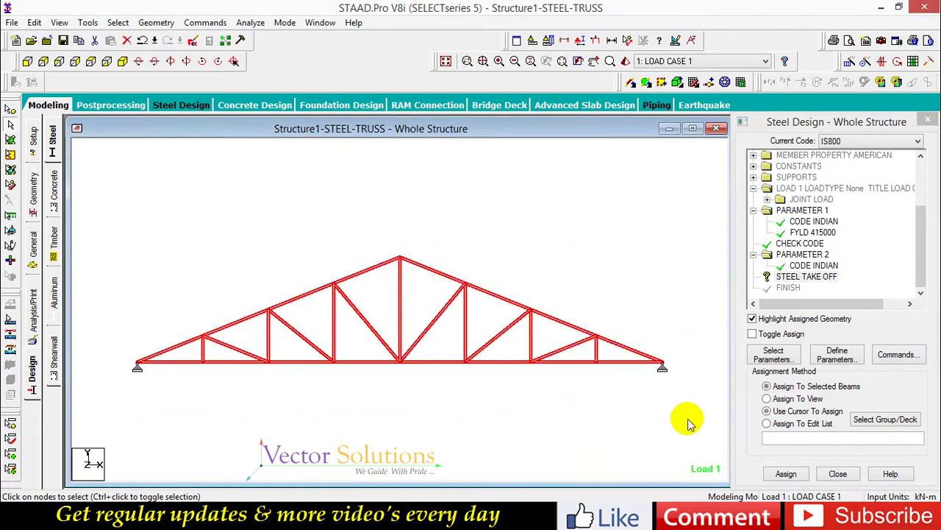
pyautogui.click(785, 474)
pyautogui.click(837, 338)
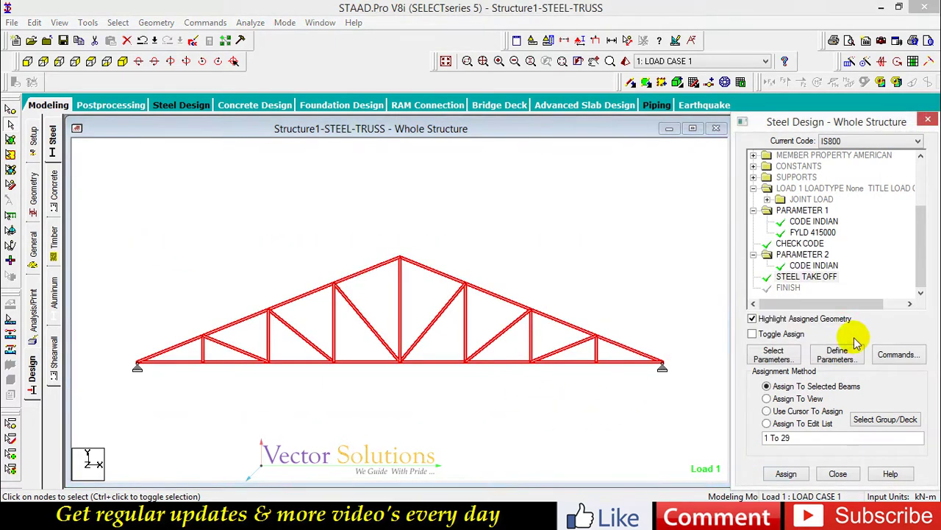
pyautogui.click(691, 338)
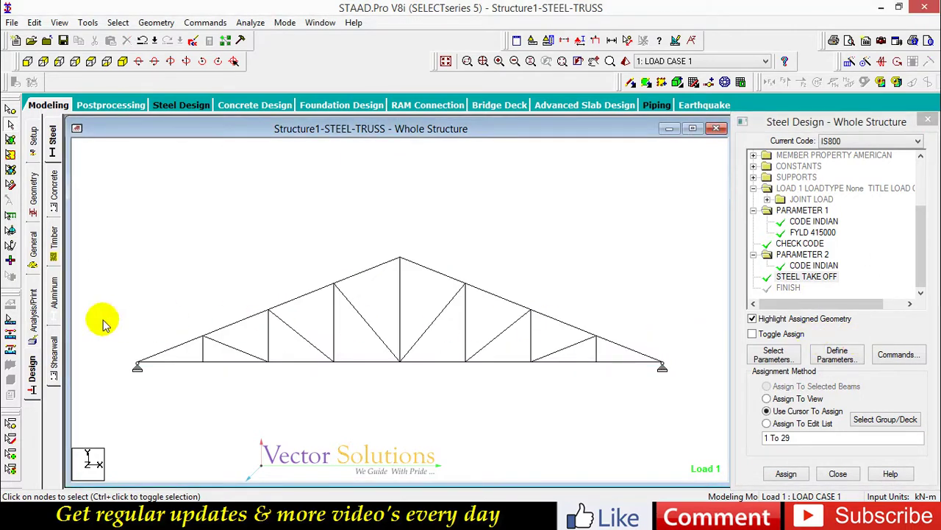
# Step: Add a PERFORM ANALYSIS command to the model
pyautogui.click(33, 316)
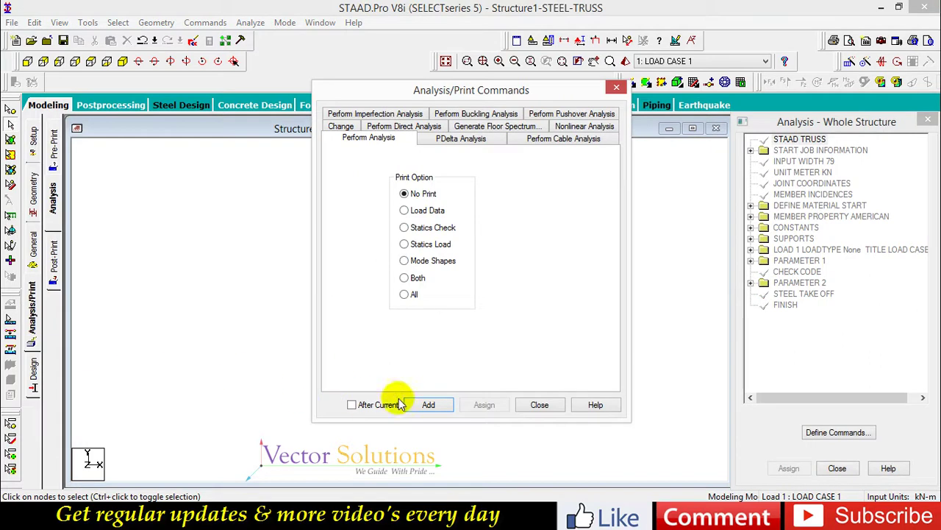
pyautogui.click(423, 404)
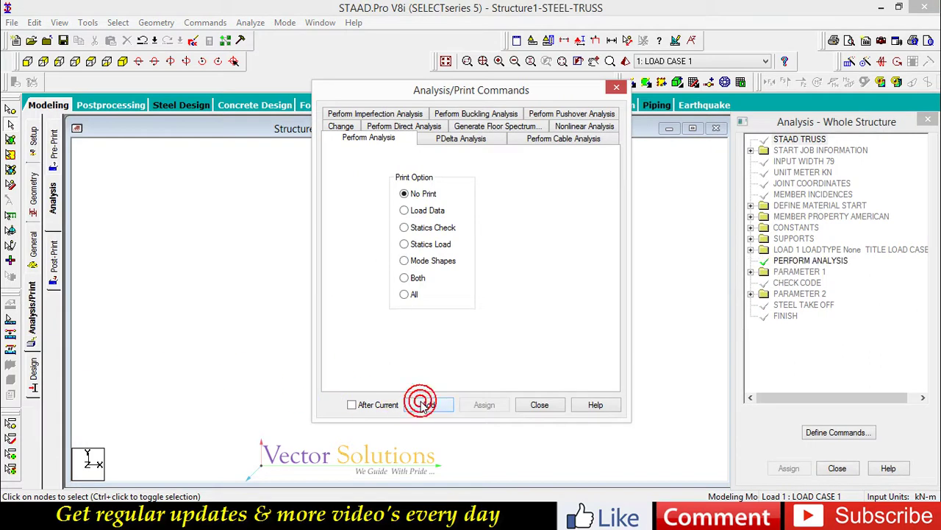
pyautogui.click(540, 404)
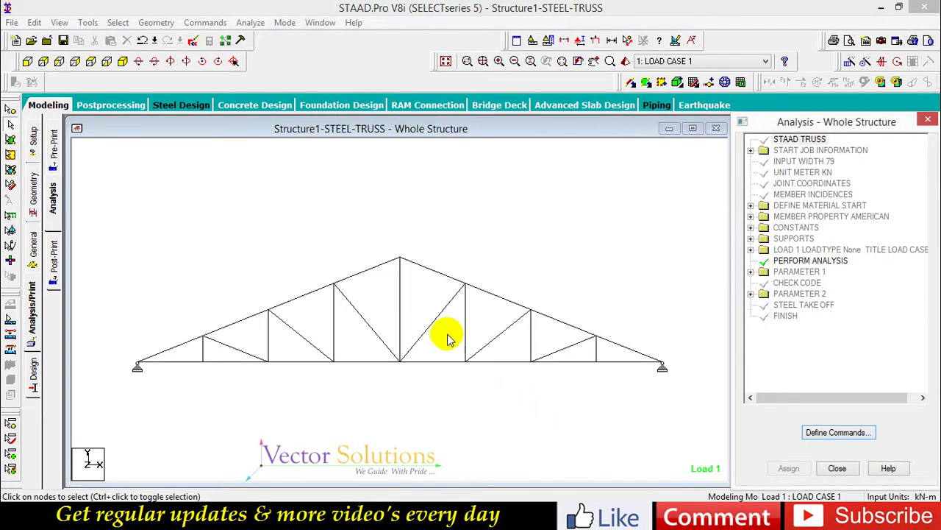
# Step: Save the model and run the analysis, finishing with 0 errors and 0 warnings
pyautogui.click(248, 23)
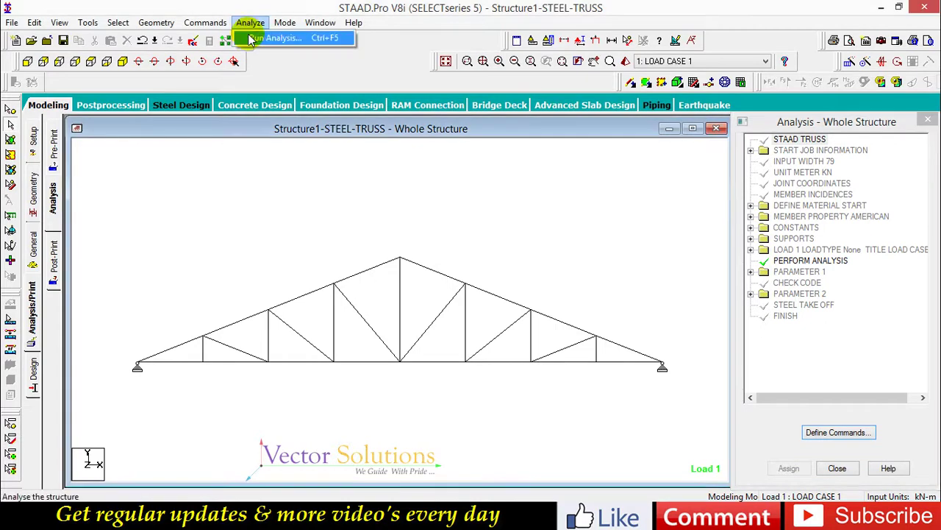
pyautogui.click(266, 38)
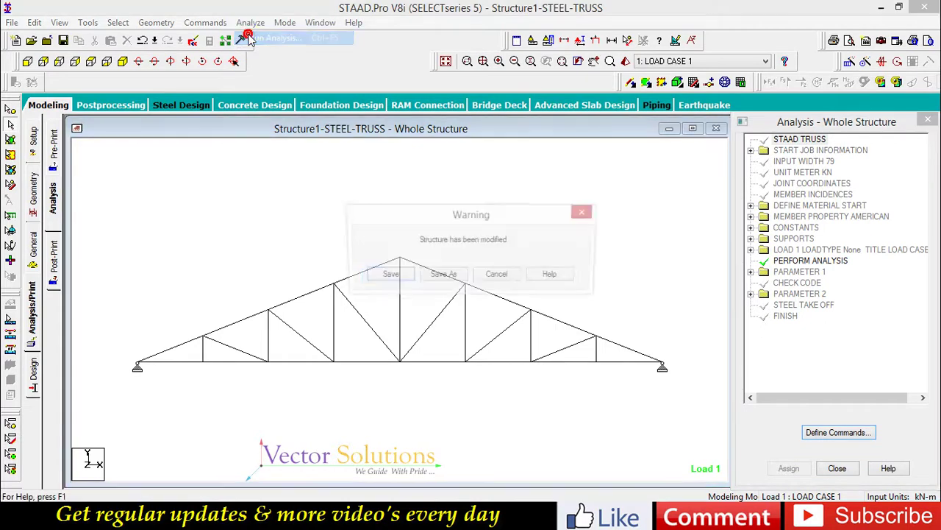
pyautogui.click(381, 275)
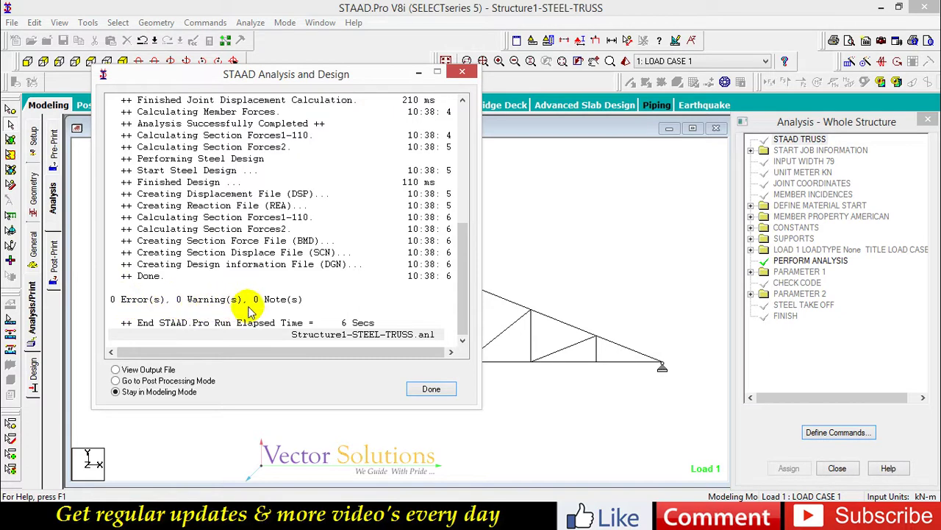
pyautogui.click(425, 388)
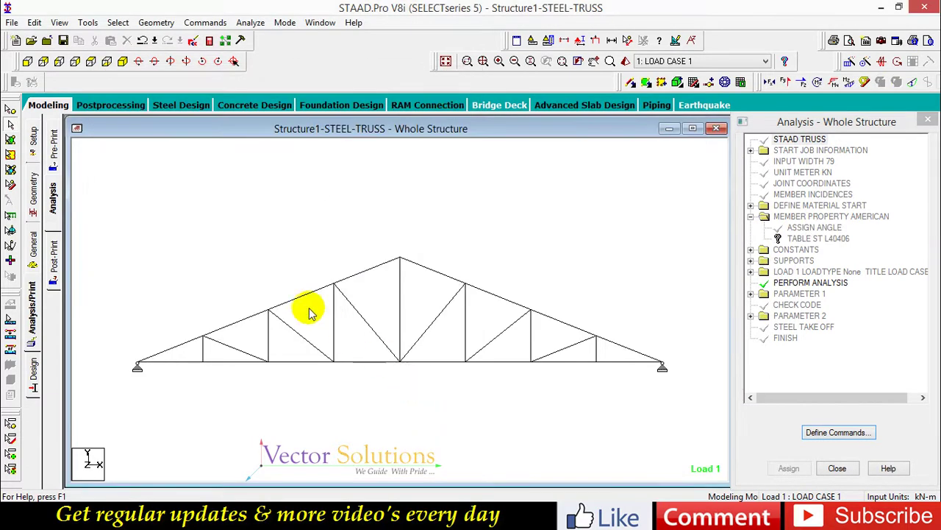
# Step: Show Load Case 1 results in postprocessing with the Whole Structure window maximized
pyautogui.click(108, 105)
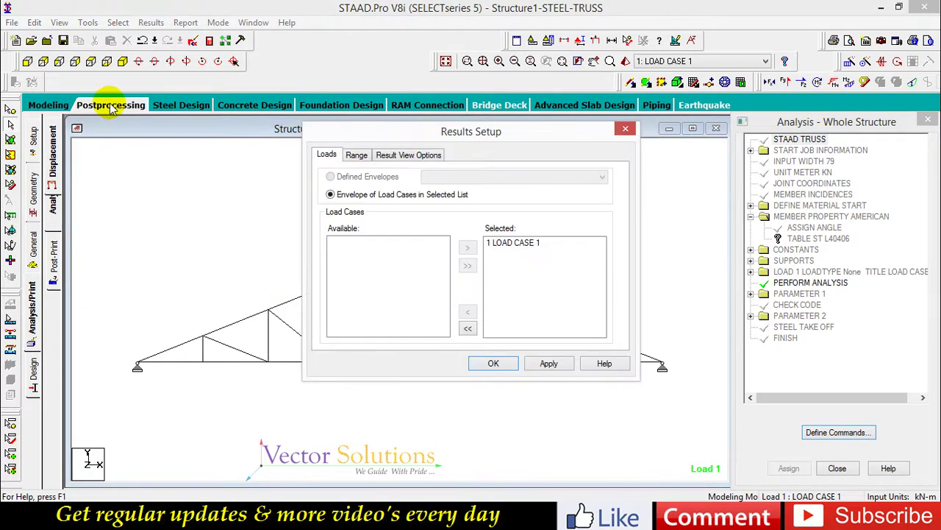
pyautogui.click(489, 363)
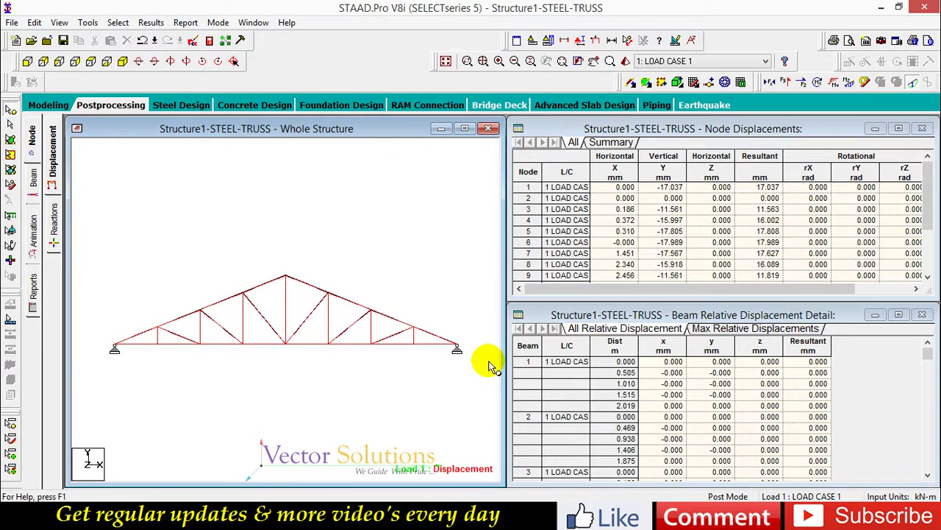
pyautogui.click(464, 131)
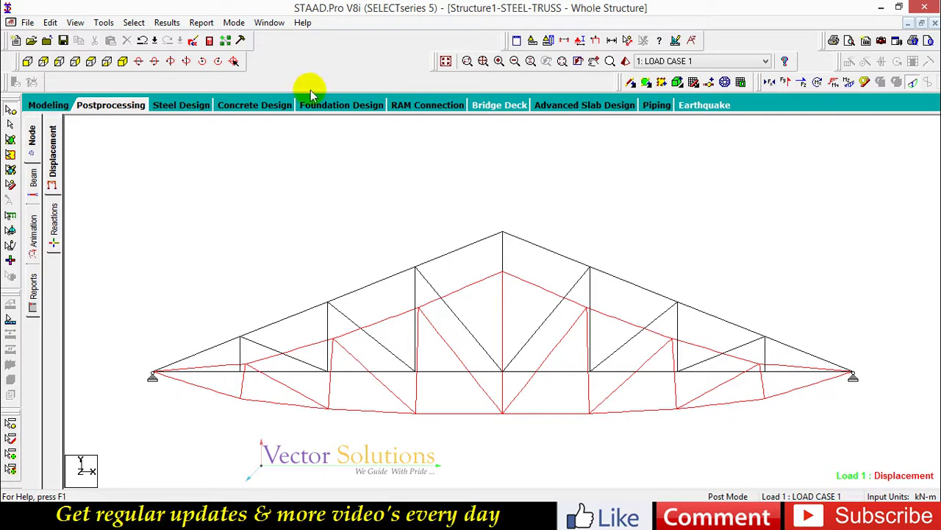
pyautogui.click(168, 23)
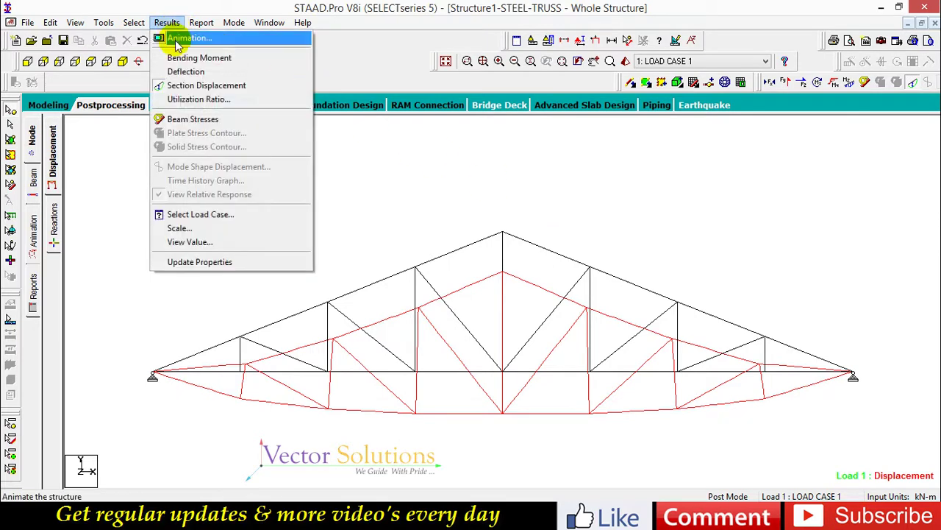
# Step: Apply a Section Displacement animation and show the Load 1 deflected shape
pyautogui.click(176, 43)
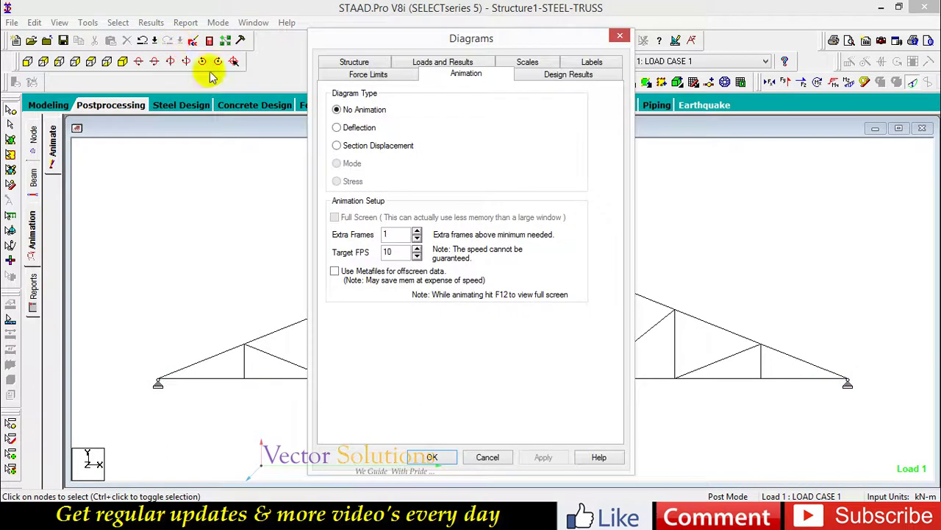
pyautogui.click(337, 145)
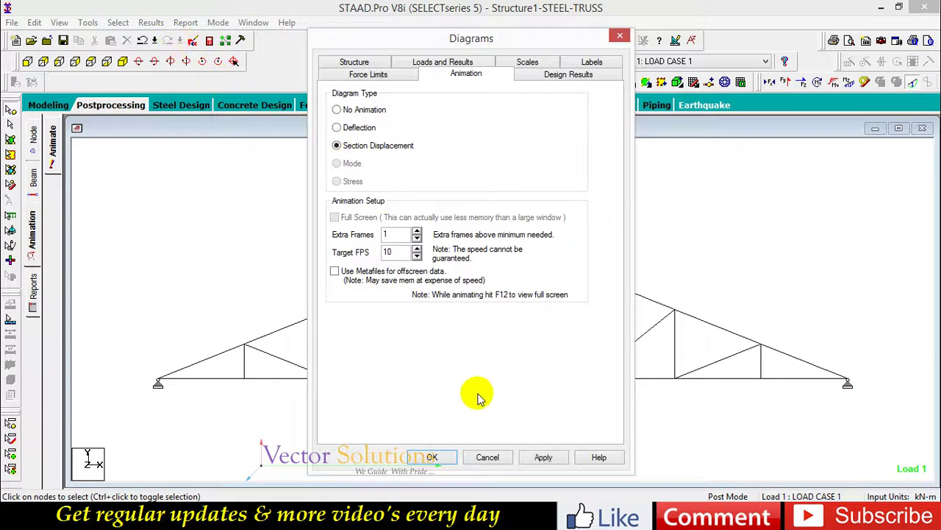
pyautogui.click(525, 462)
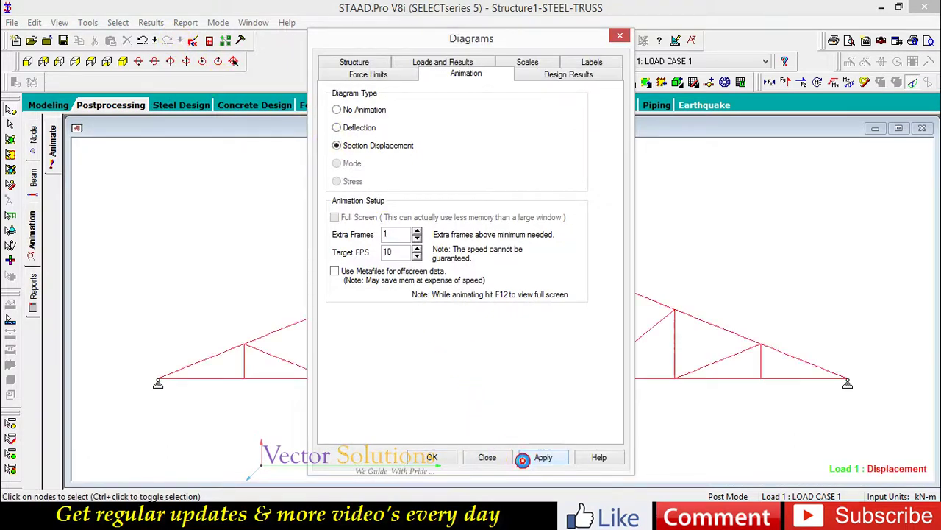
pyautogui.click(446, 458)
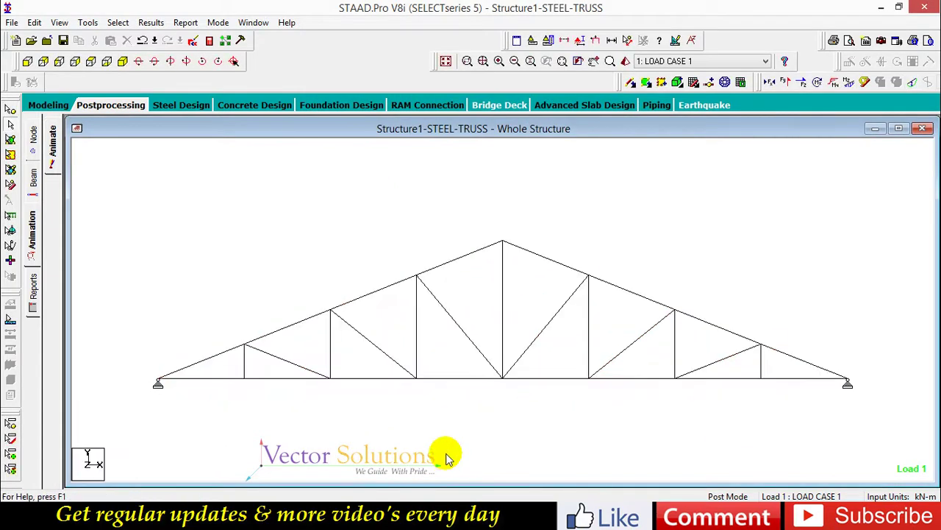
pyautogui.click(912, 82)
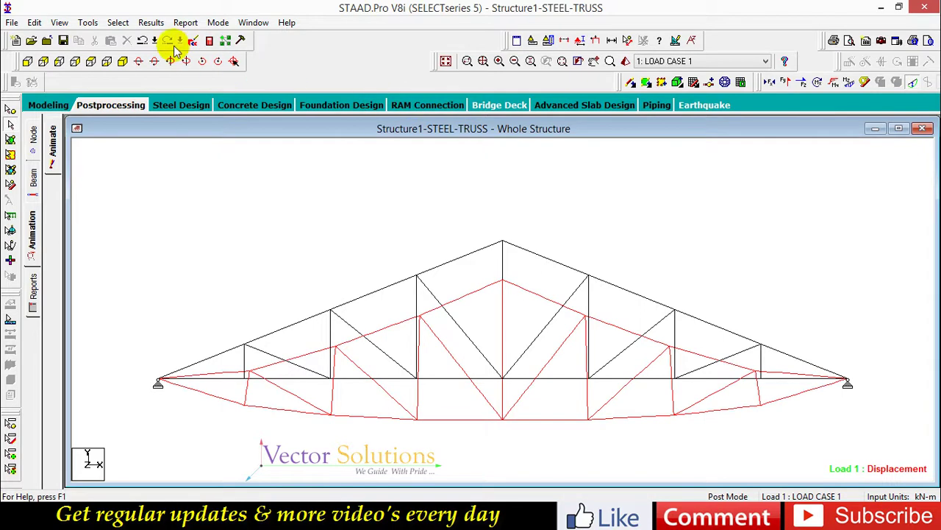
# Step: Annotate every beam with its Max Resultant displacement, peaking at 17.989 mm
pyautogui.click(153, 22)
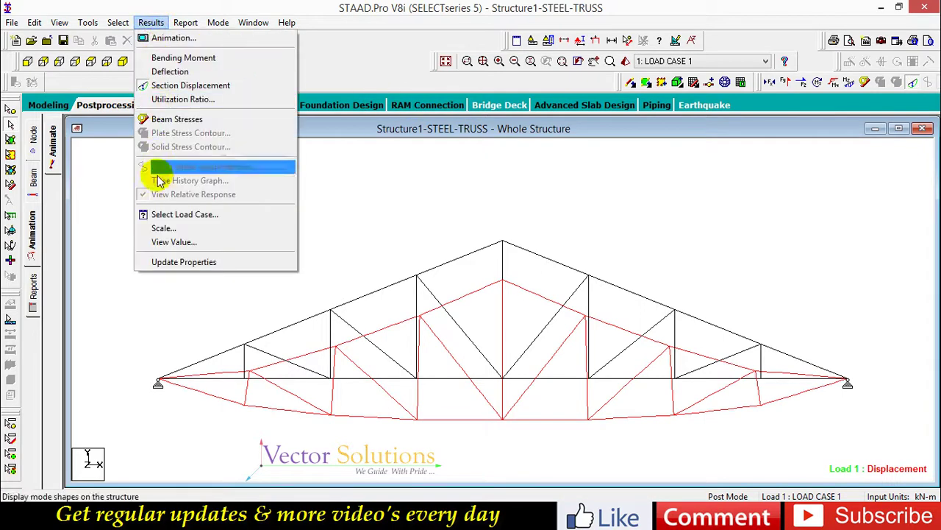
pyautogui.click(151, 242)
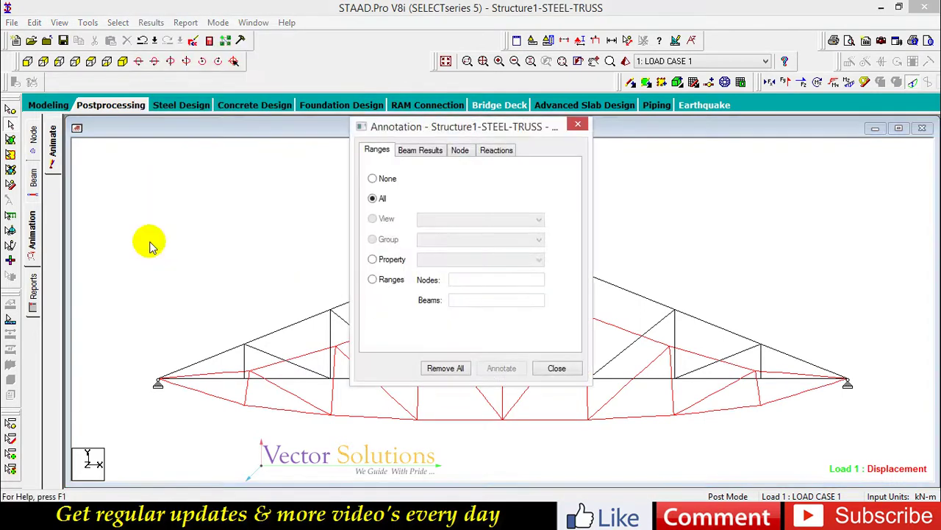
pyautogui.click(406, 151)
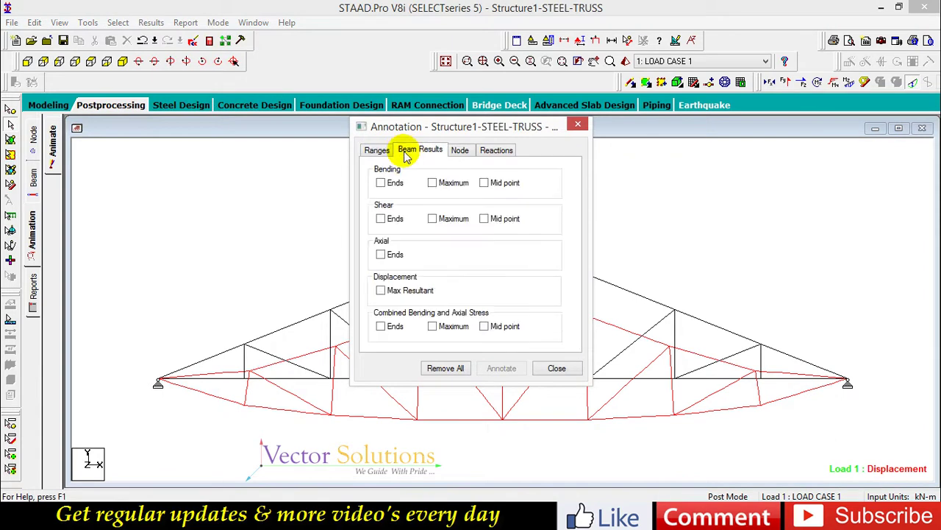
pyautogui.click(381, 291)
pyautogui.click(500, 367)
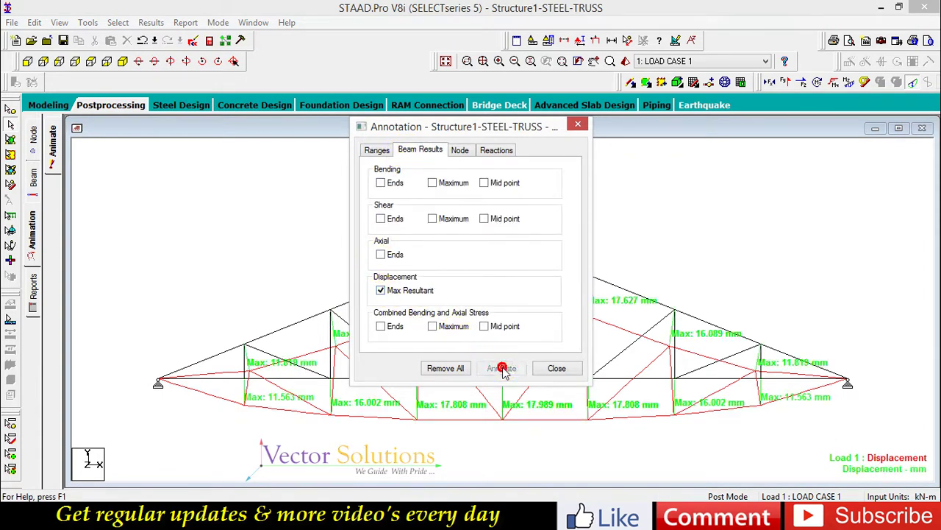
pyautogui.click(557, 368)
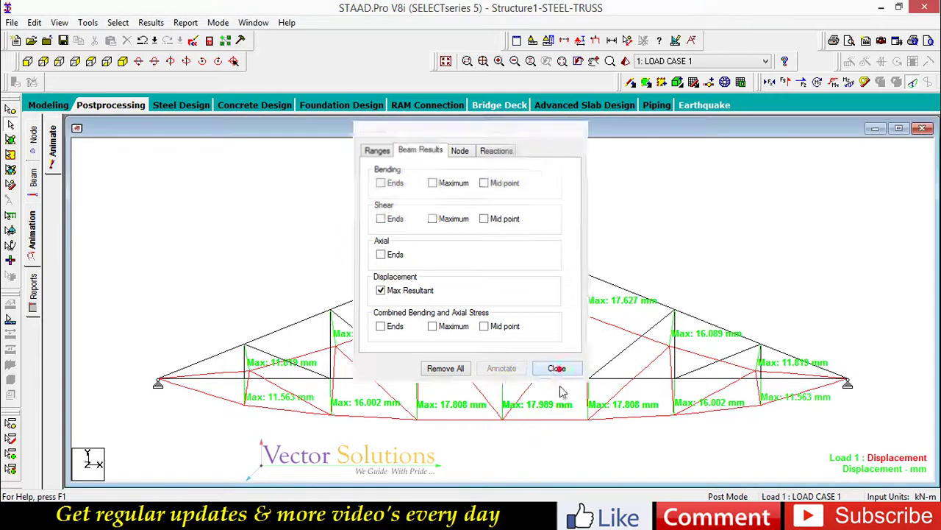